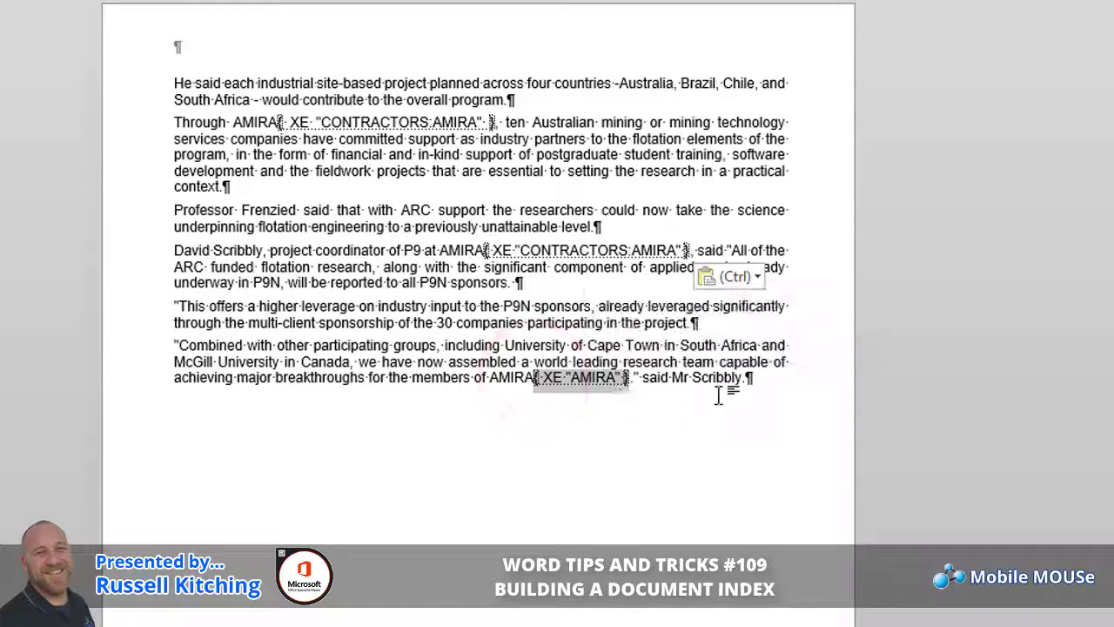
Replace the final paragraph's AMIRA index field with { XE "CONTRACTORS:AMIRA" } and paste the same field after "drilling a hole" in section 2.1
{"action": "type", "text": "{ XE \"CONTRACTORS:AMIRA\" }"}
{"action": "scroll", "coordinate": [559, 420], "scroll_direction": "down", "scroll_amount": 4}
{"action": "scroll", "coordinate": [559, 420], "scroll_direction": "down", "scroll_amount": 6}
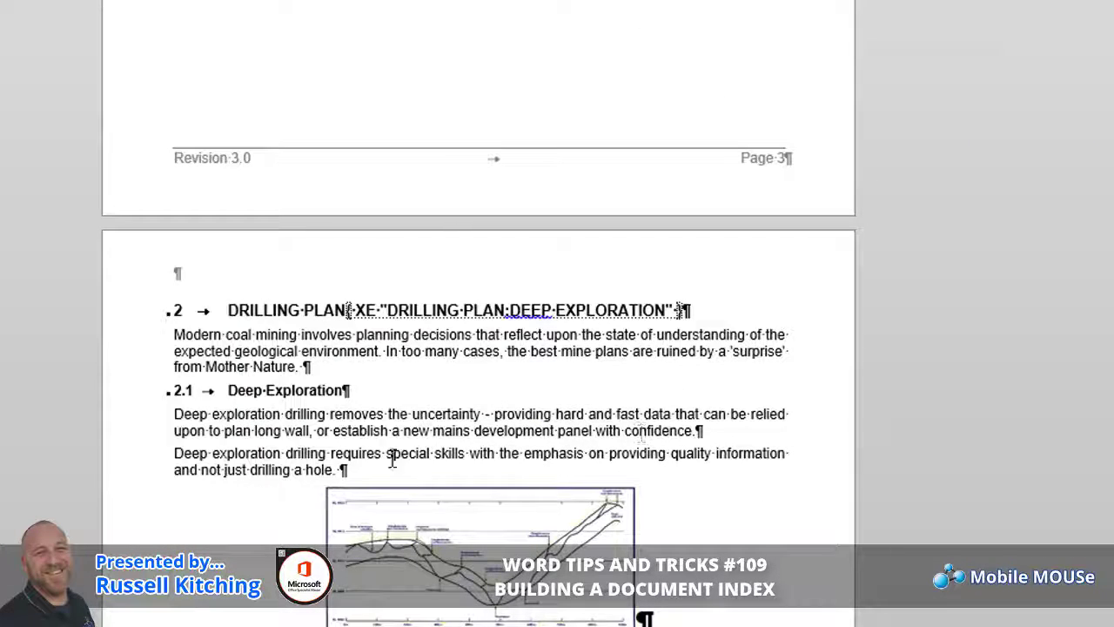
{"action": "left_click", "coordinate": [336, 469]}
{"action": "type", "text": "{ XE \"CONTRACTORS:AMIRA\" }"}
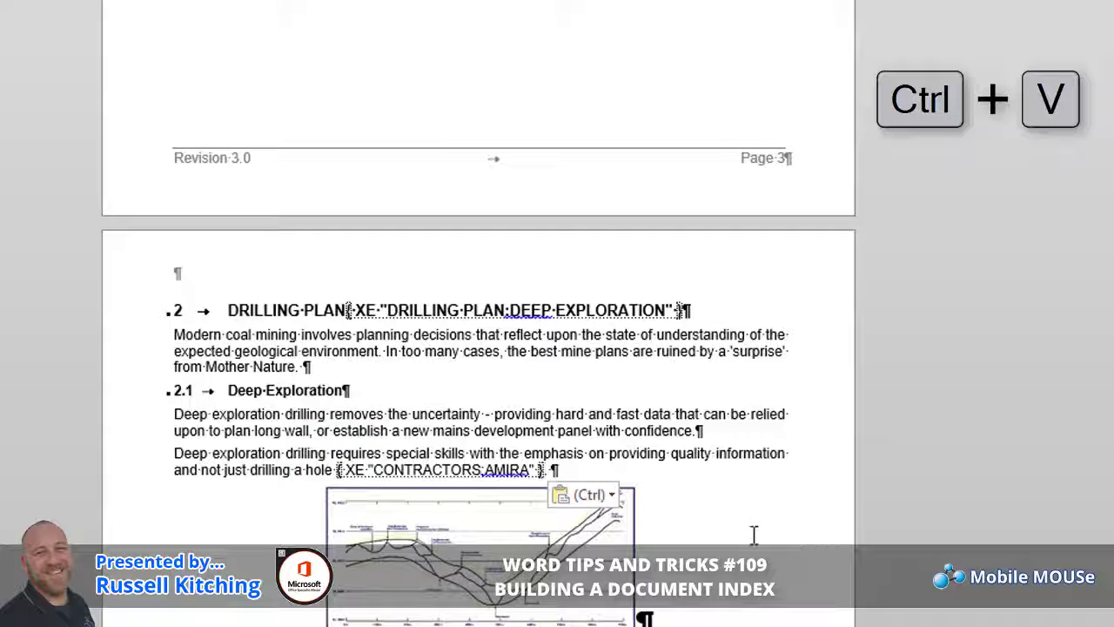
Mark all occurrences of "Australian Stock Exchange" in section 2.2.1 as a main index entry
{"action": "scroll", "coordinate": [753, 534], "scroll_direction": "down", "scroll_amount": 7}
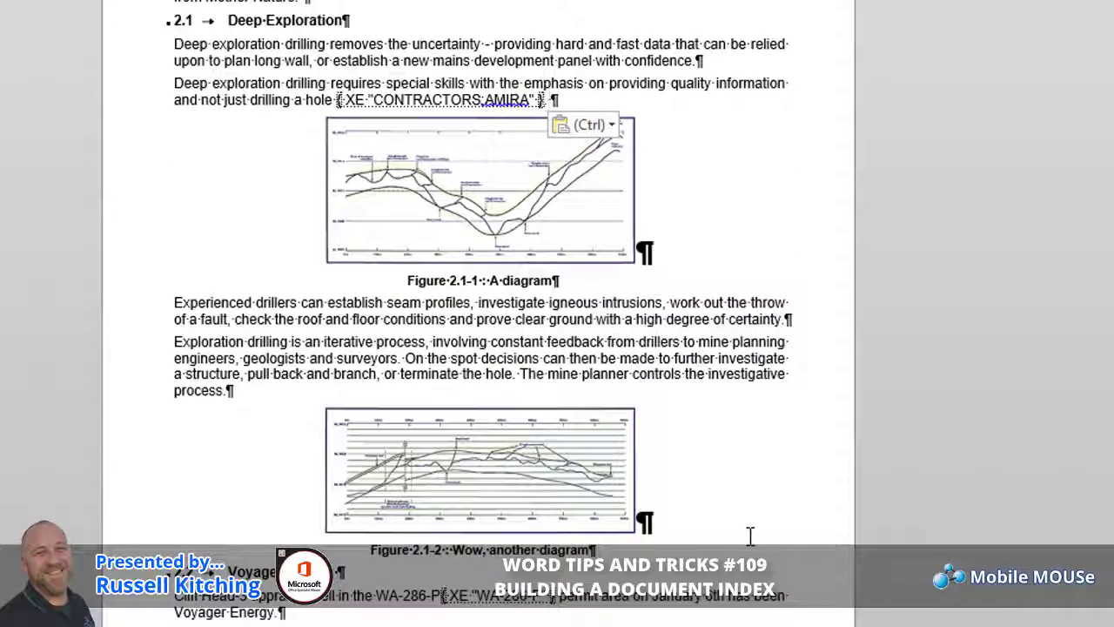
{"action": "scroll", "coordinate": [750, 536], "scroll_direction": "down", "scroll_amount": 4}
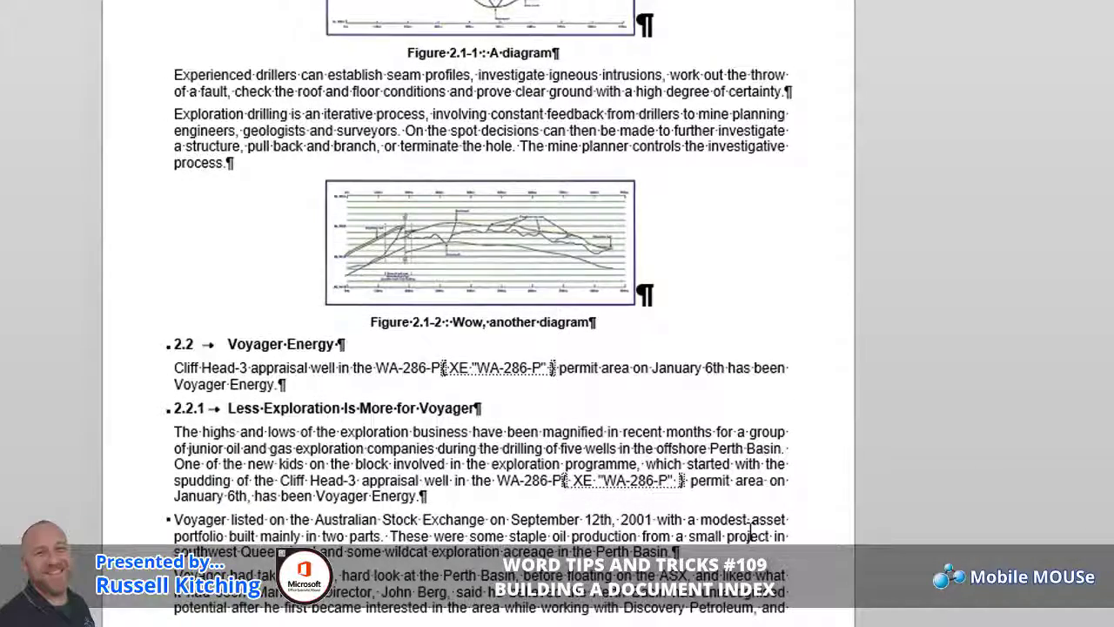
{"action": "scroll", "coordinate": [750, 533], "scroll_direction": "down", "scroll_amount": 1}
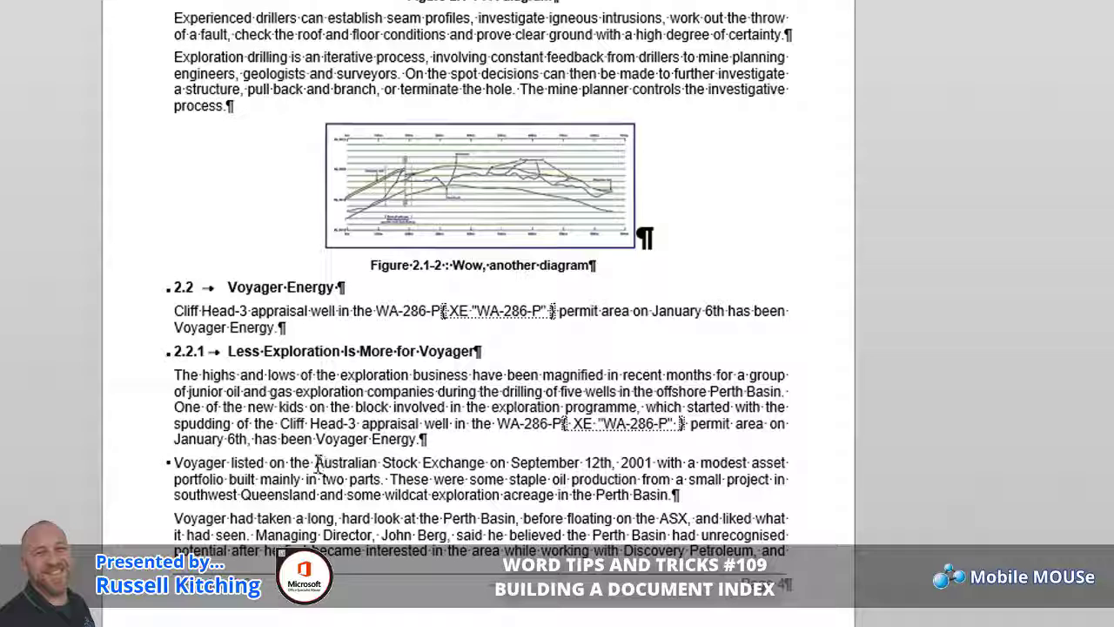
{"action": "left_click_drag", "start_coordinate": [315, 462], "coordinate": [479, 462]}
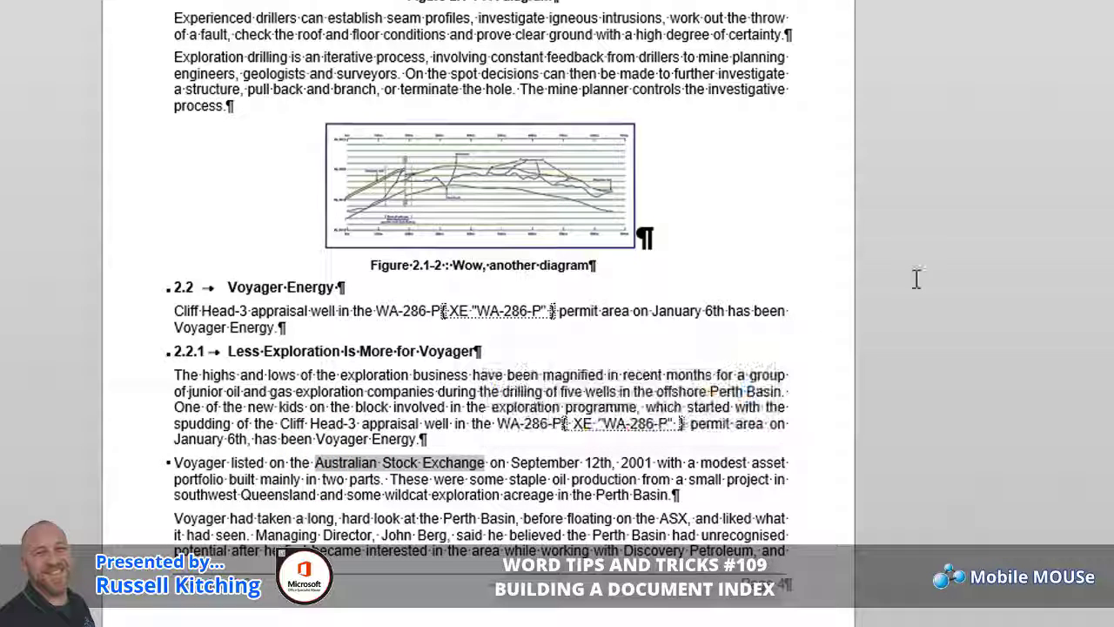
{"action": "key", "text": "alt+shift+x"}
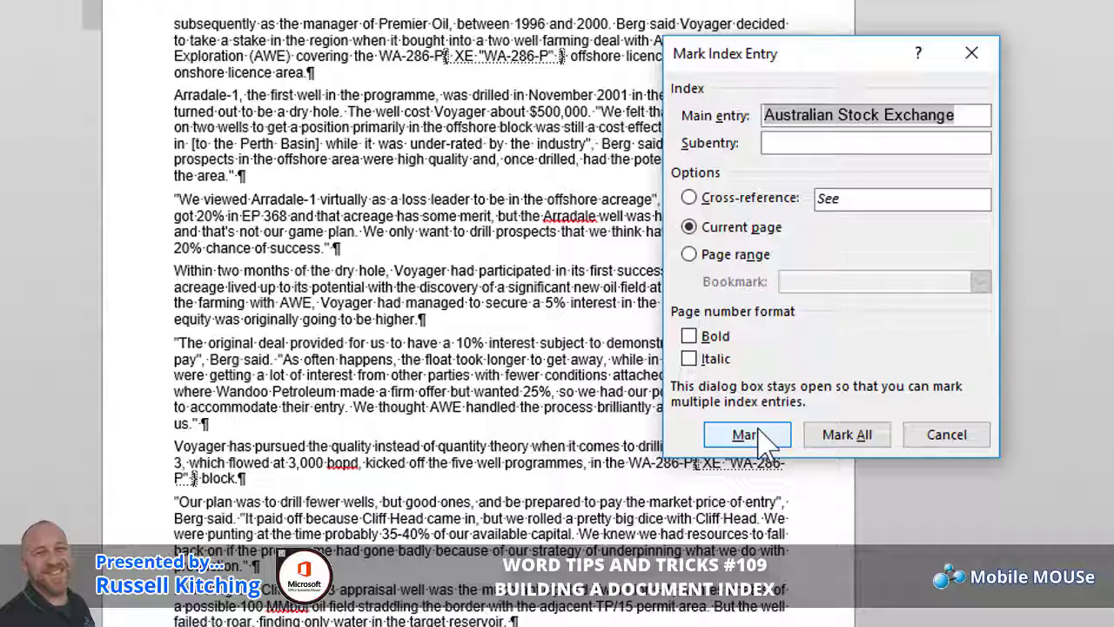
{"action": "left_click", "coordinate": [849, 436]}
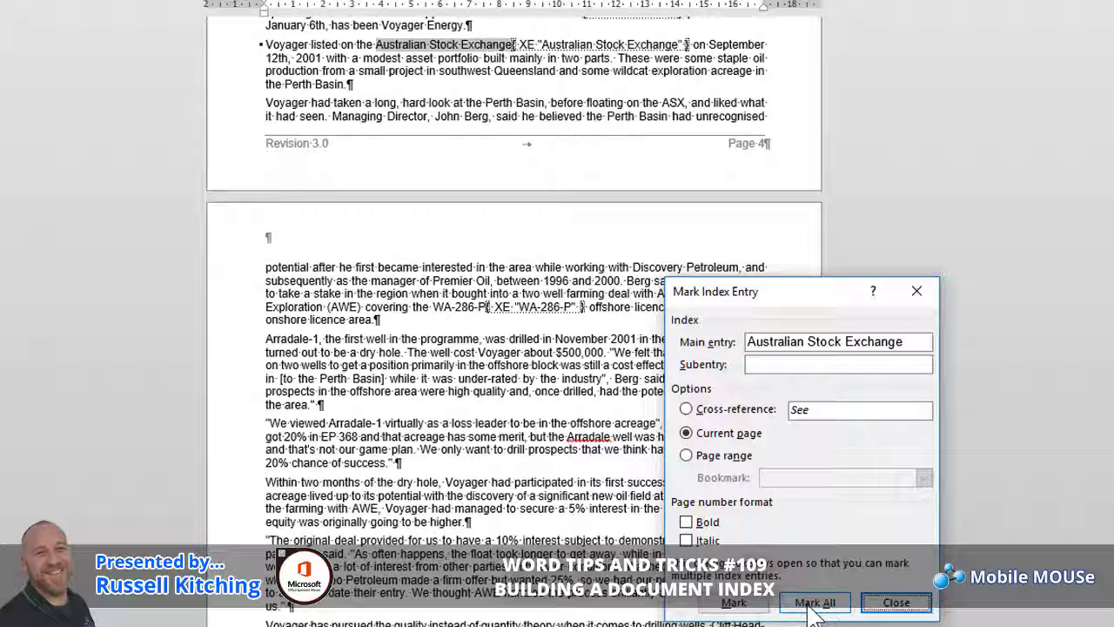
Mark "ASX" in the following paragraph as an index entry with the cross-reference "See Australian Stock Exchange" and close the dialog
{"action": "double_click", "coordinate": [663, 103]}
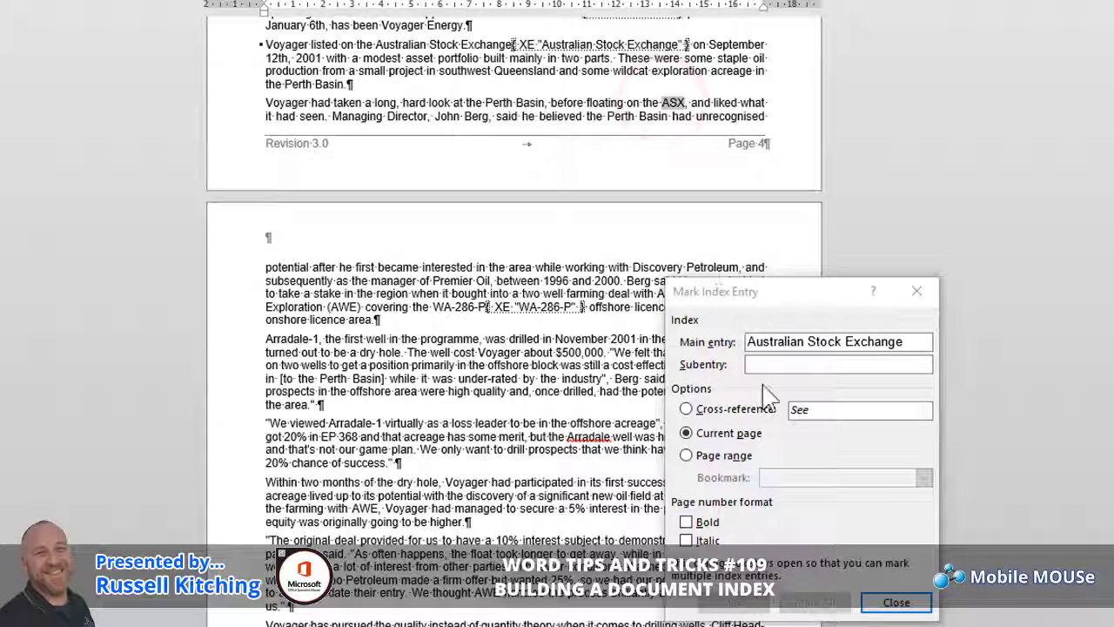
{"action": "left_click", "coordinate": [757, 294]}
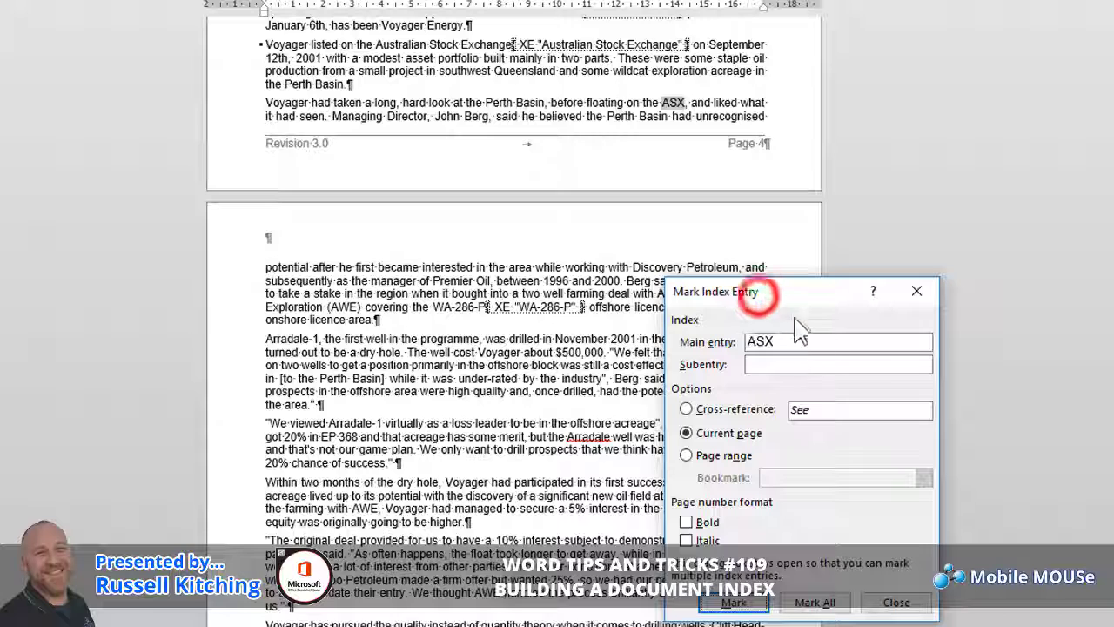
{"action": "left_click", "coordinate": [722, 409]}
{"action": "left_click", "coordinate": [827, 411]}
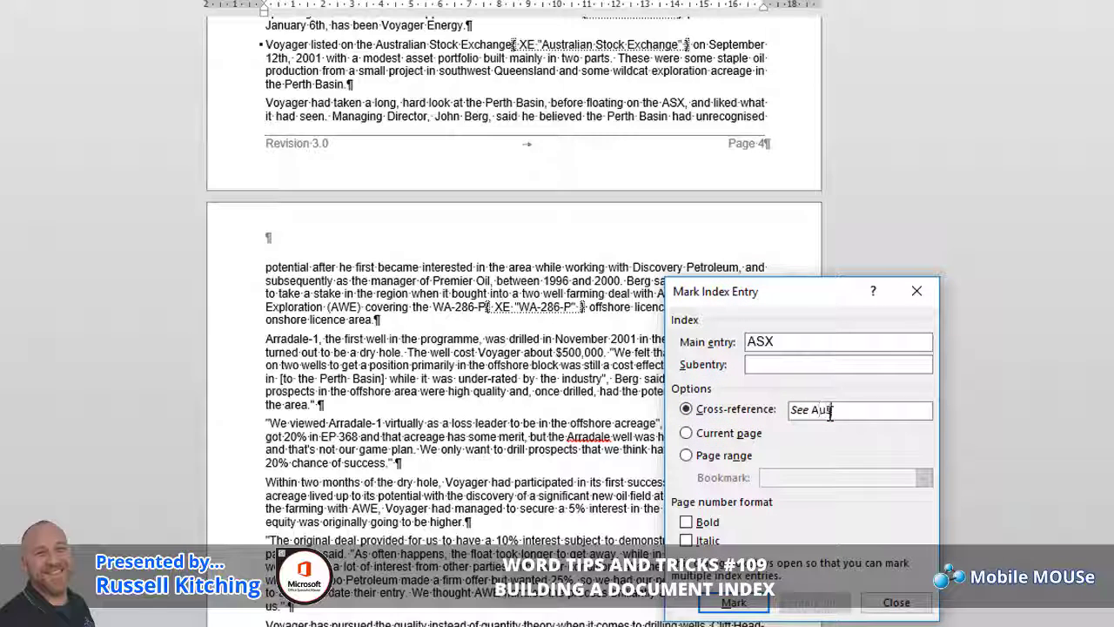
{"action": "type", "text": "Australian Stock Exchange"}
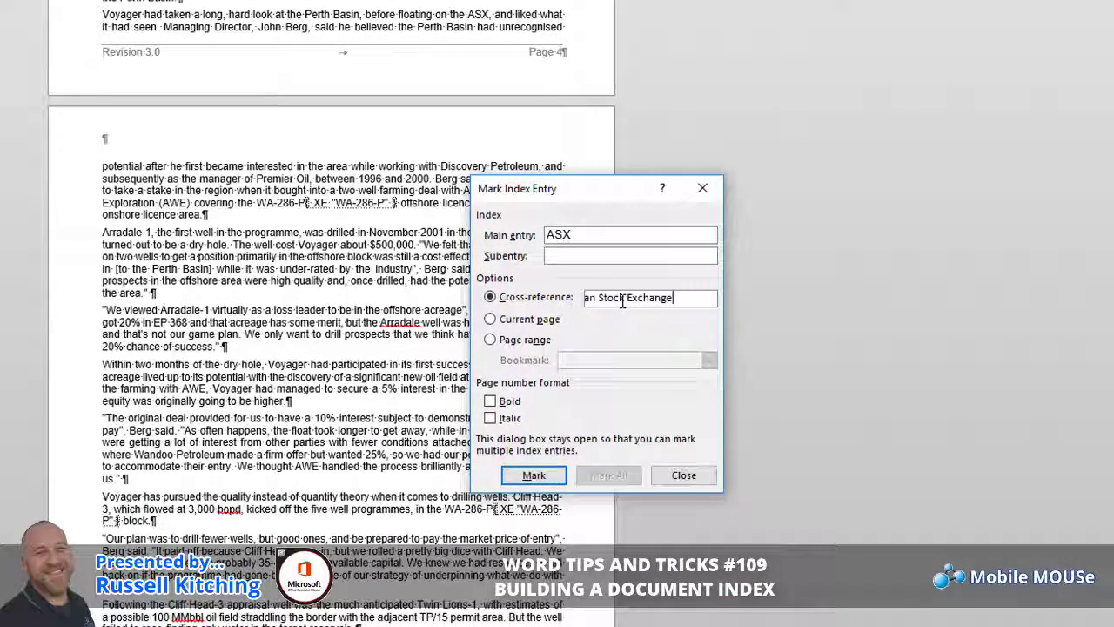
{"action": "left_click", "coordinate": [533, 476]}
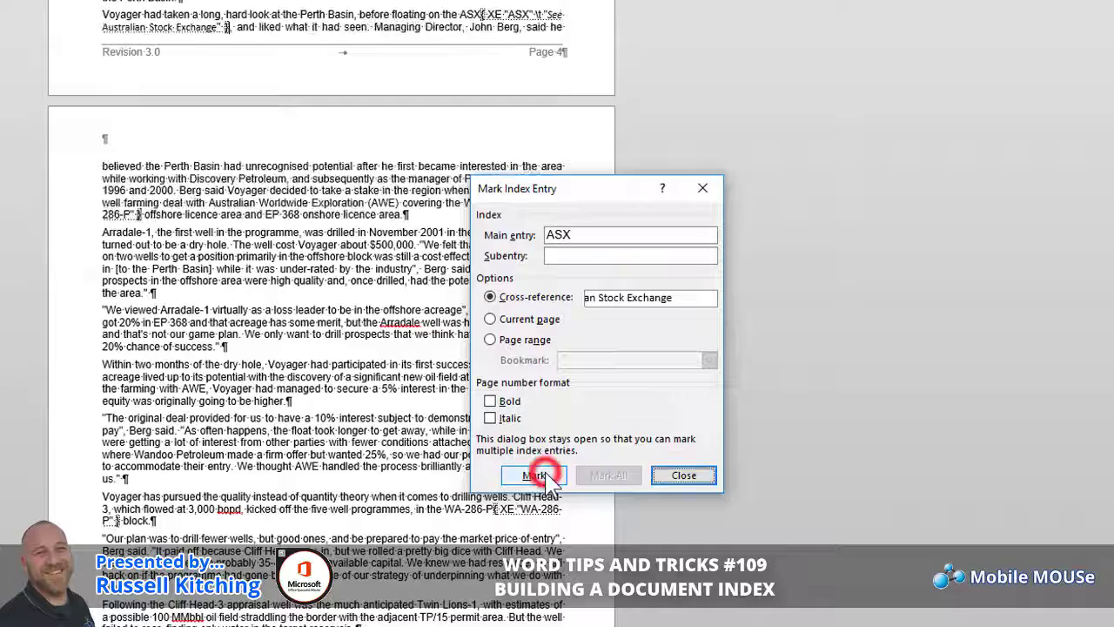
{"action": "left_click", "coordinate": [684, 476]}
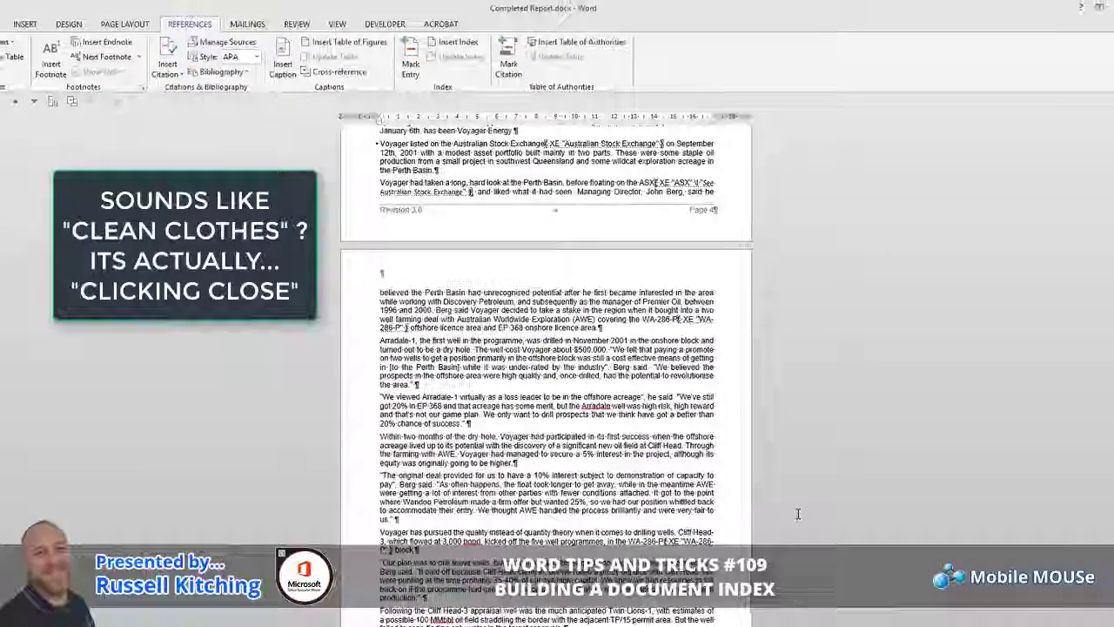
Delete the continuous section break below the Index heading at the end of the document
{"action": "key", "text": "ctrl+End"}
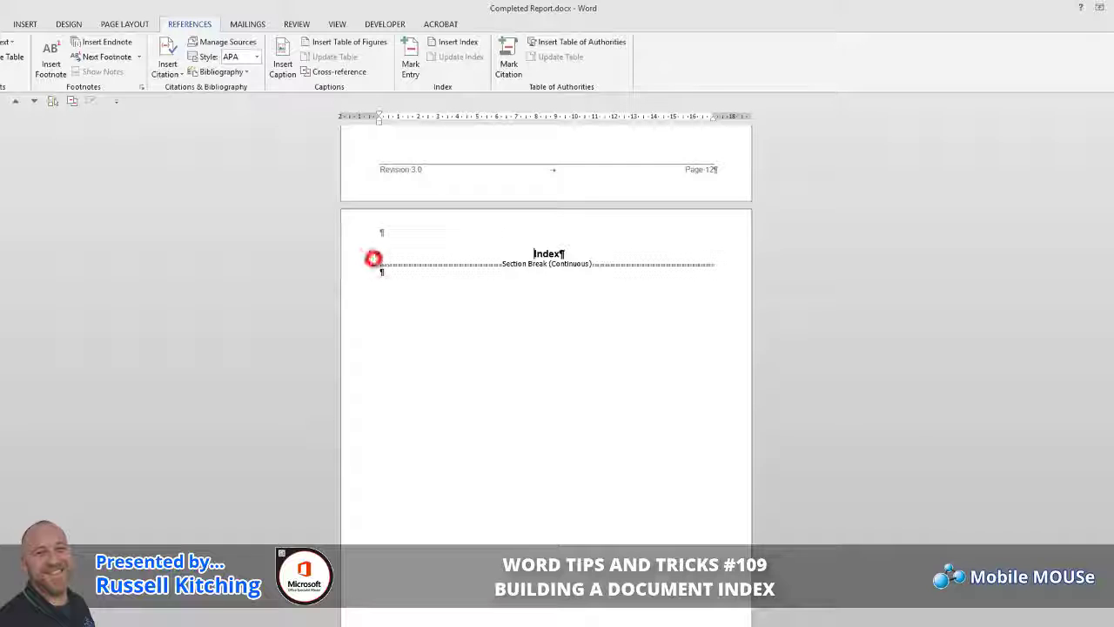
{"action": "left_click", "coordinate": [385, 268]}
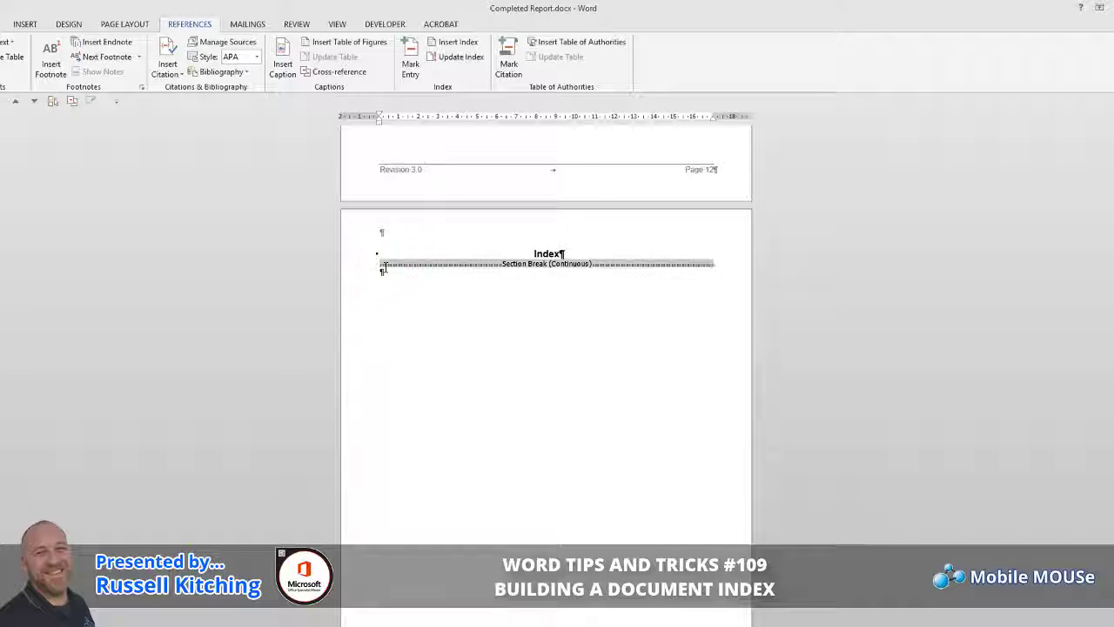
{"action": "key", "text": "Delete"}
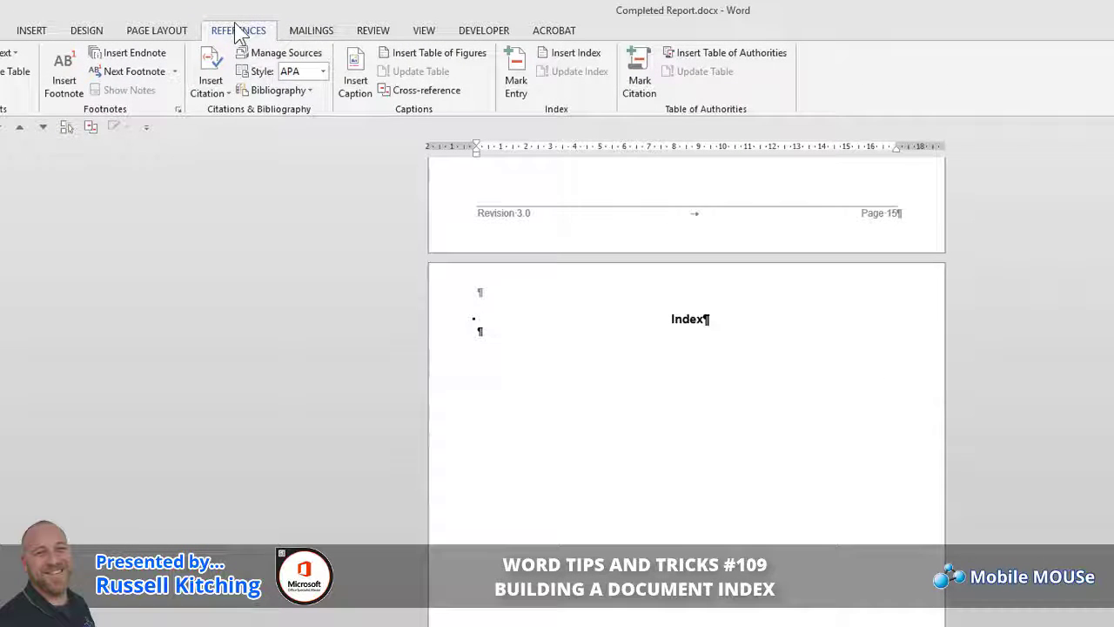
Start inserting an index, try two columns and the Run-in type, and return to one column and Indented
{"action": "left_click", "coordinate": [563, 54]}
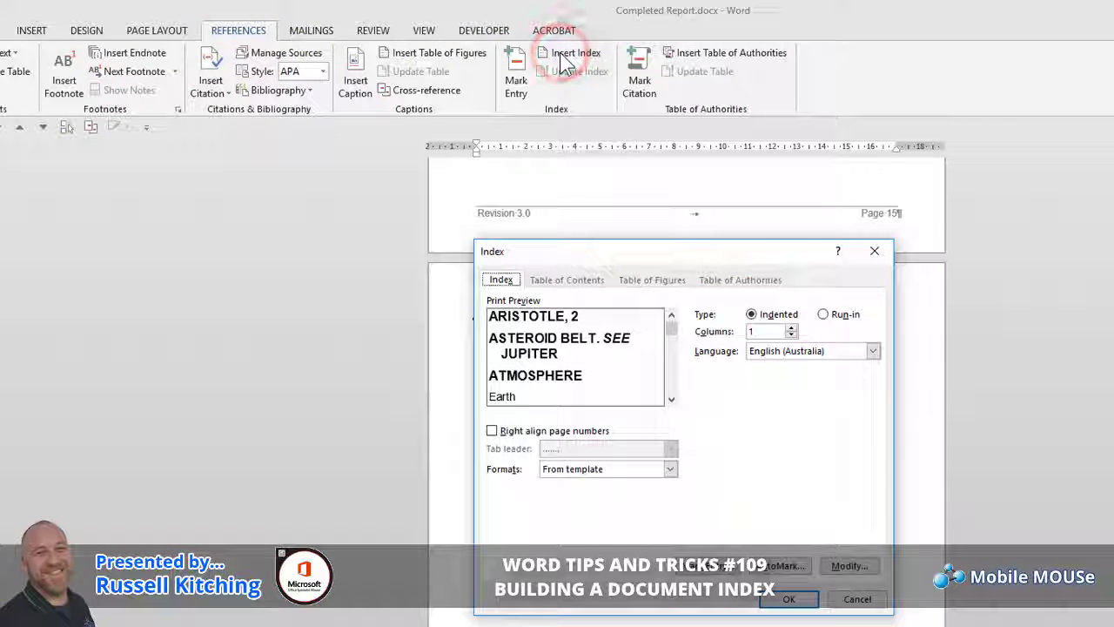
{"action": "left_click", "coordinate": [792, 329]}
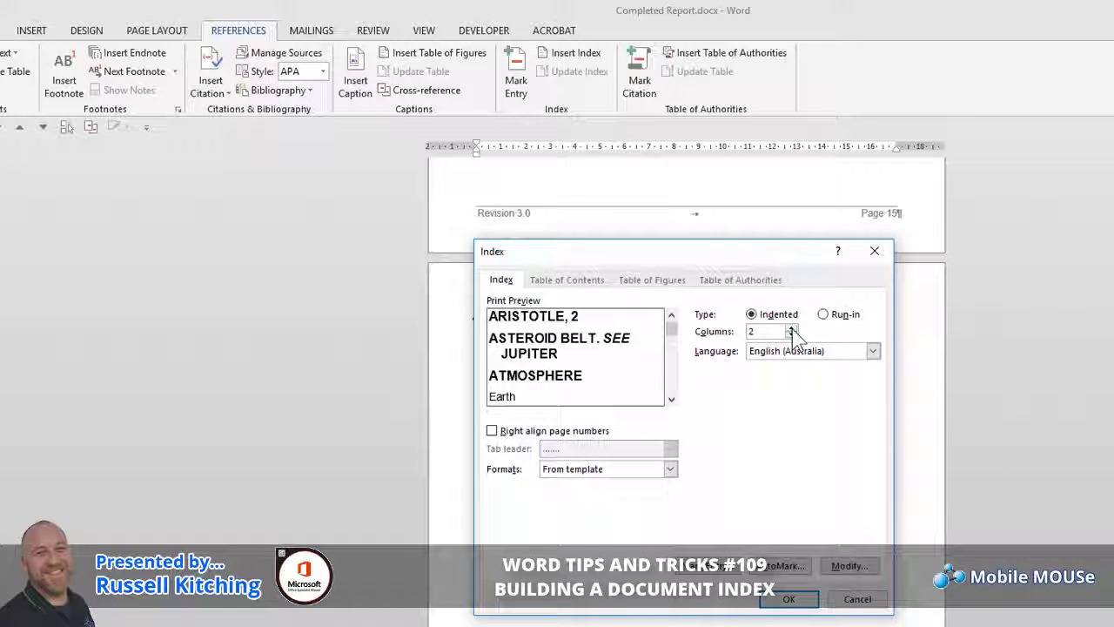
{"action": "left_click", "coordinate": [791, 335]}
{"action": "left_click", "coordinate": [823, 314]}
{"action": "left_click", "coordinate": [751, 314]}
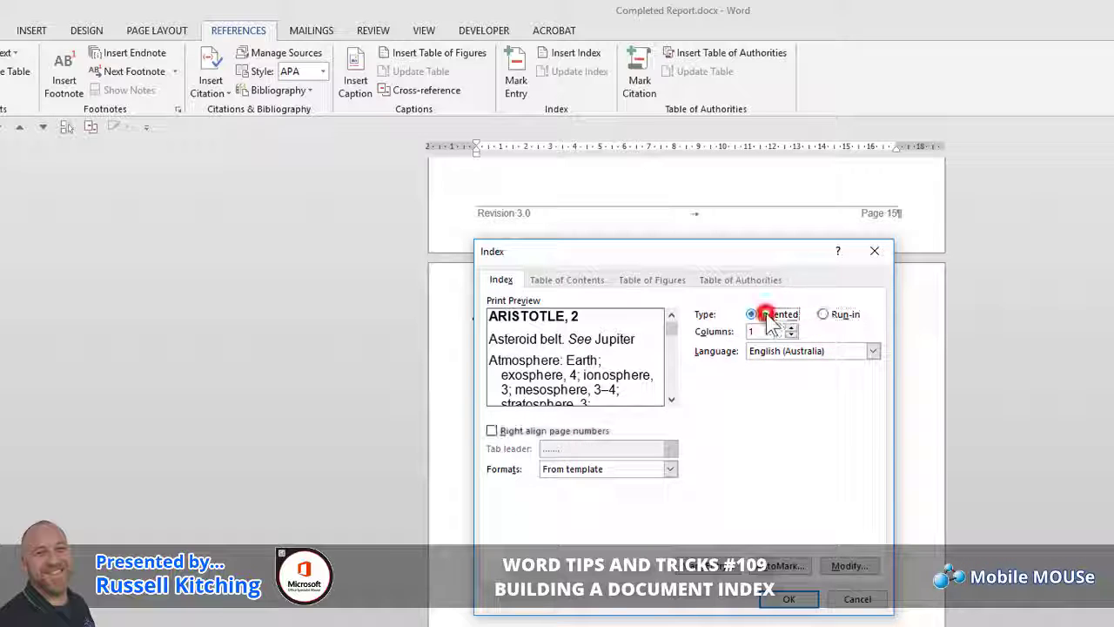
Preview the index with right-aligned page numbers and with the Classic and Fancy formats
{"action": "left_click", "coordinate": [493, 431]}
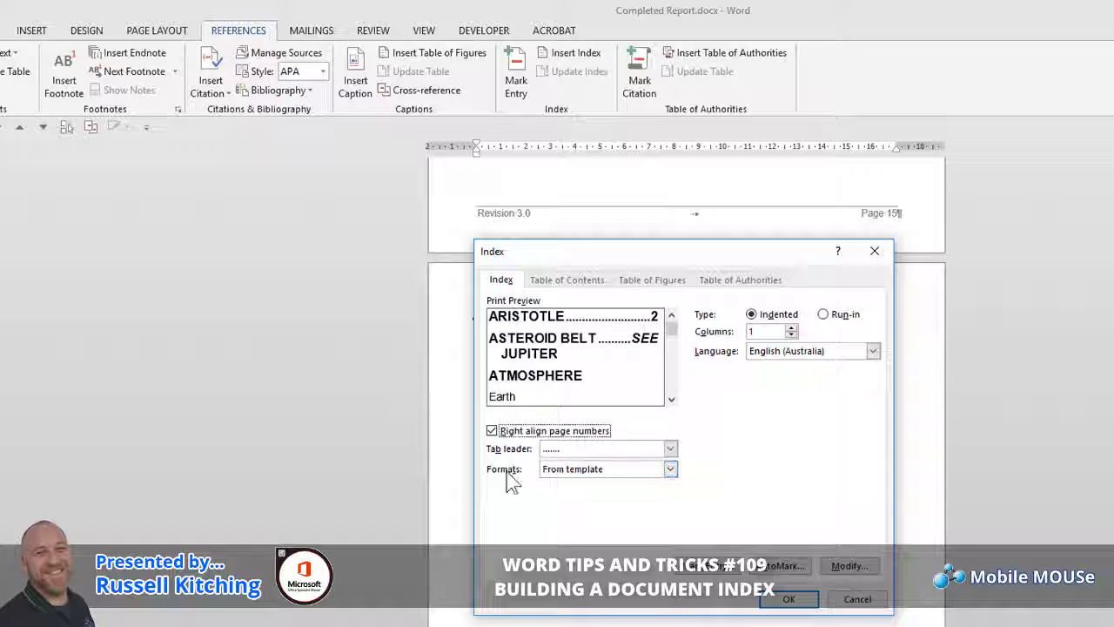
{"action": "left_click", "coordinate": [601, 474]}
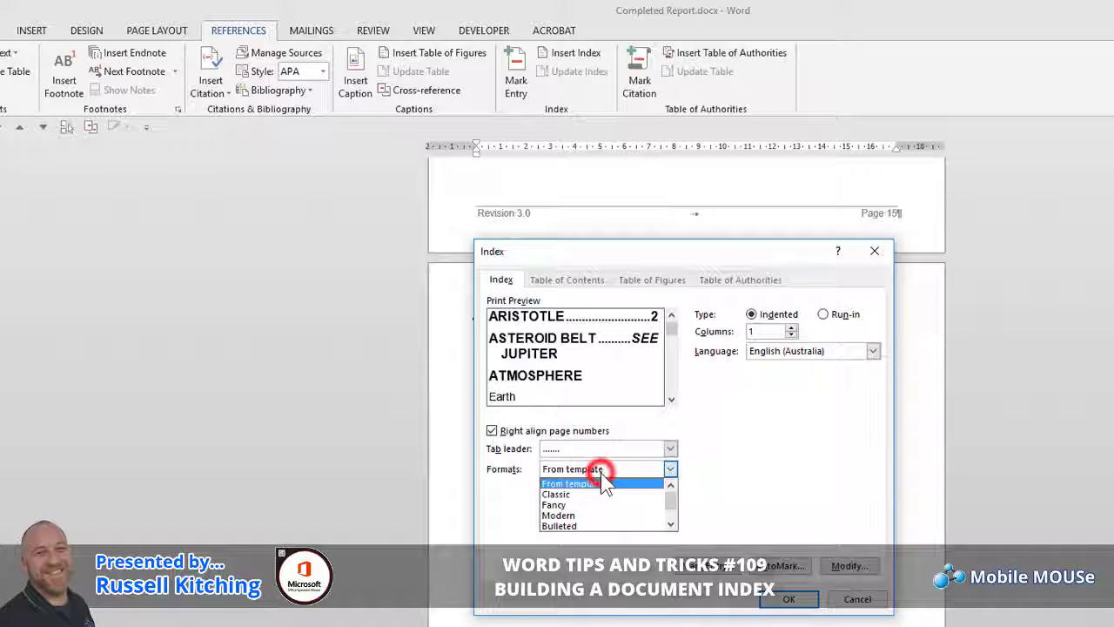
{"action": "left_click", "coordinate": [598, 494]}
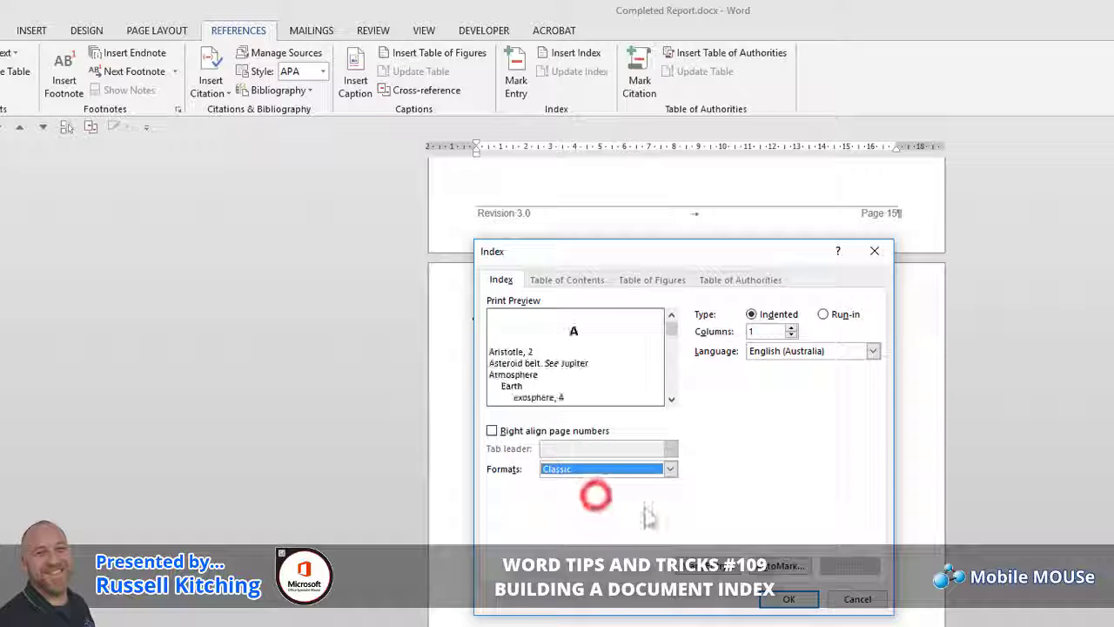
{"action": "left_click", "coordinate": [604, 470]}
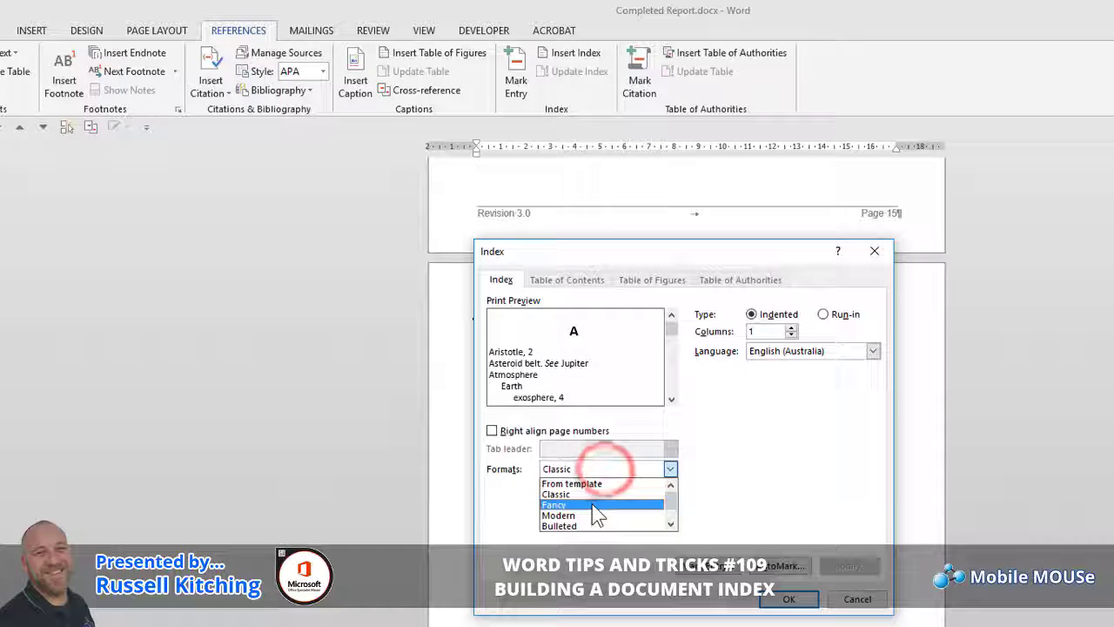
{"action": "left_click", "coordinate": [589, 504]}
{"action": "left_click", "coordinate": [589, 469]}
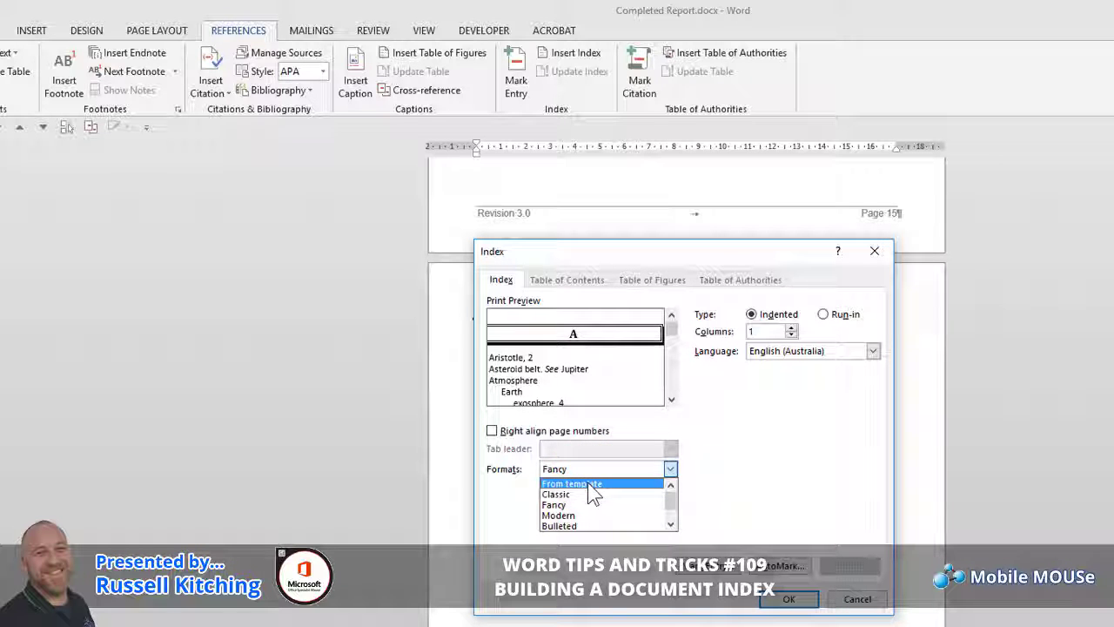
Insert the one-column indented index in the From template format below the Index heading and undo the insertion
{"action": "left_click", "coordinate": [587, 483]}
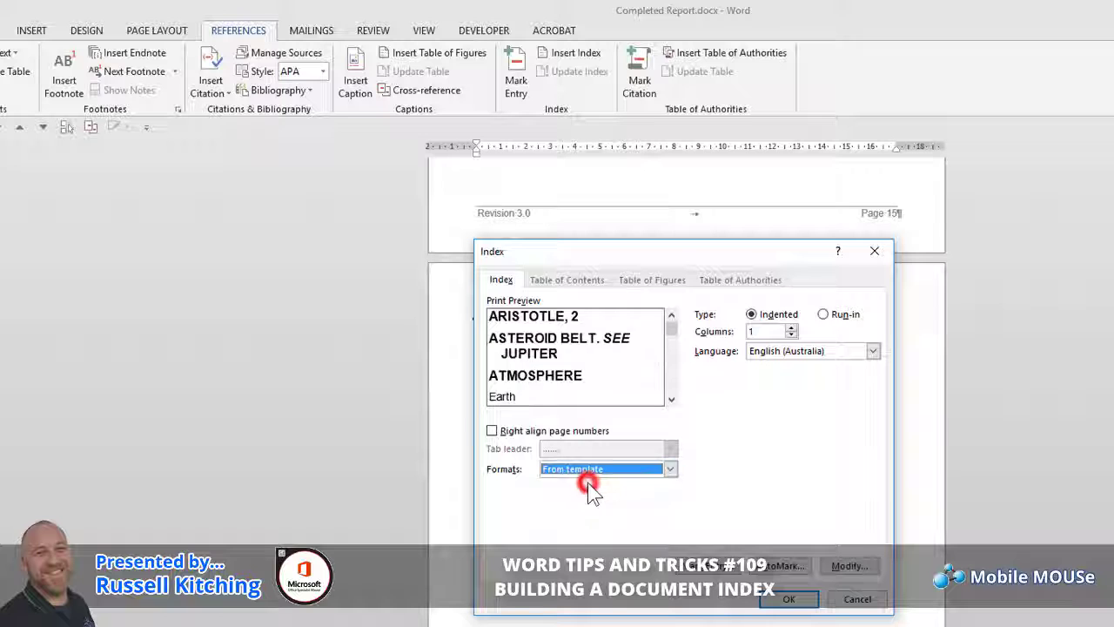
{"action": "left_click", "coordinate": [788, 600]}
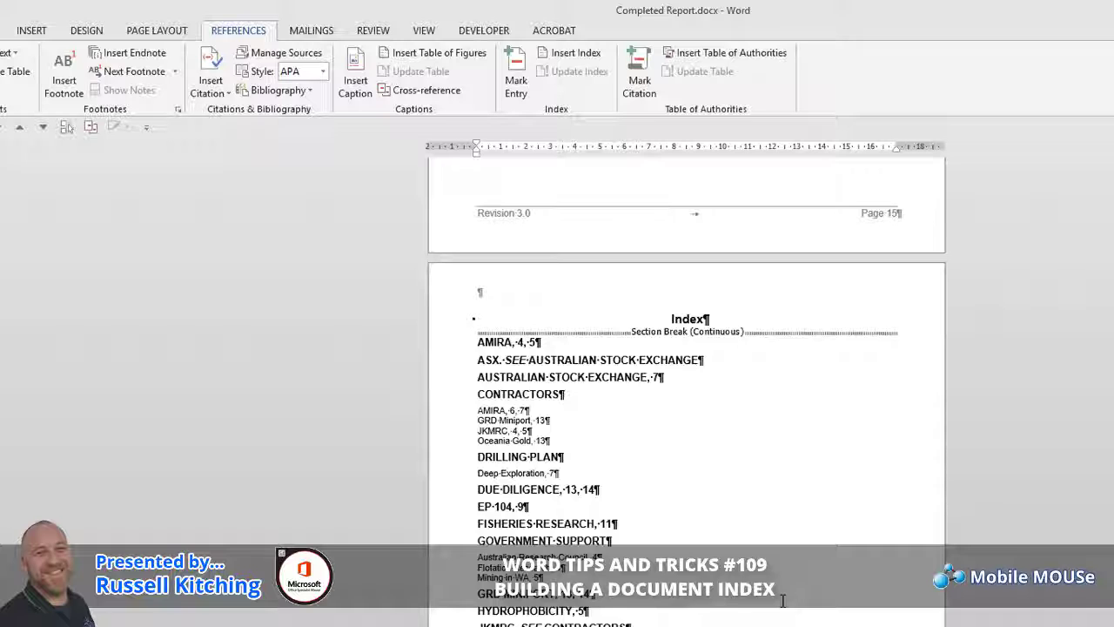
{"action": "key", "text": "ctrl+z"}
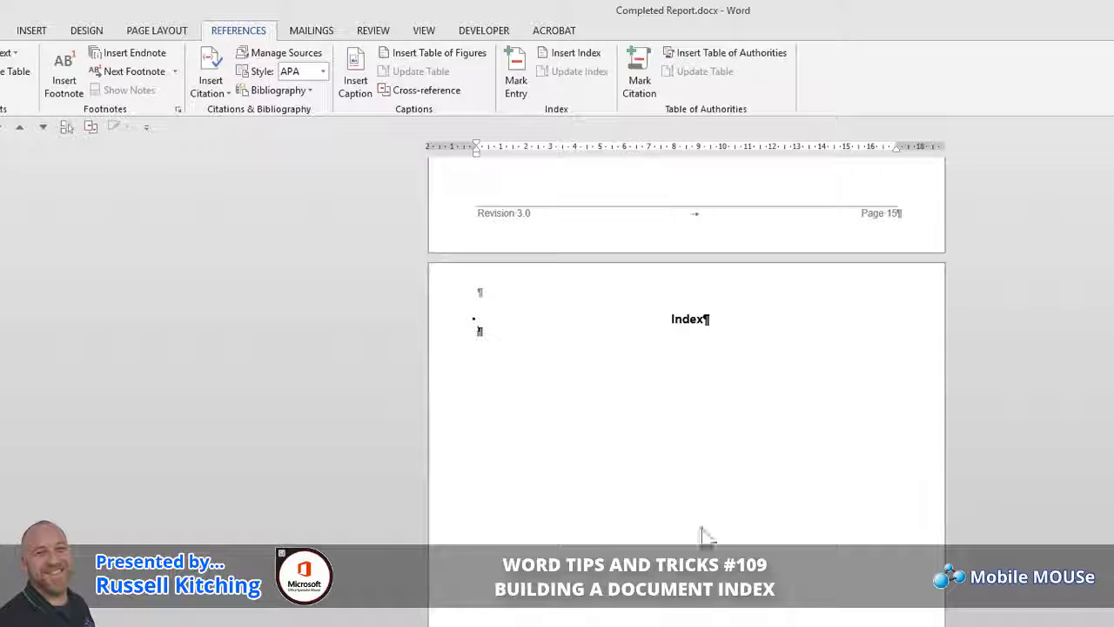
Insert a one-column indented index in the Classic format below the Index heading and undo the insertion
{"action": "left_click", "coordinate": [568, 52]}
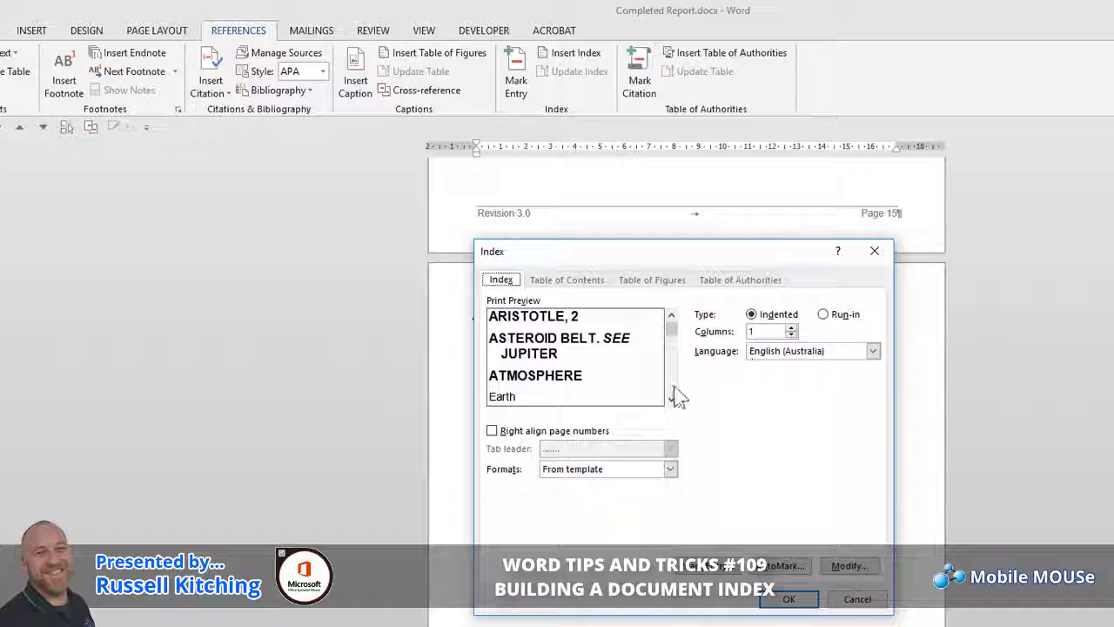
{"action": "left_click", "coordinate": [520, 431]}
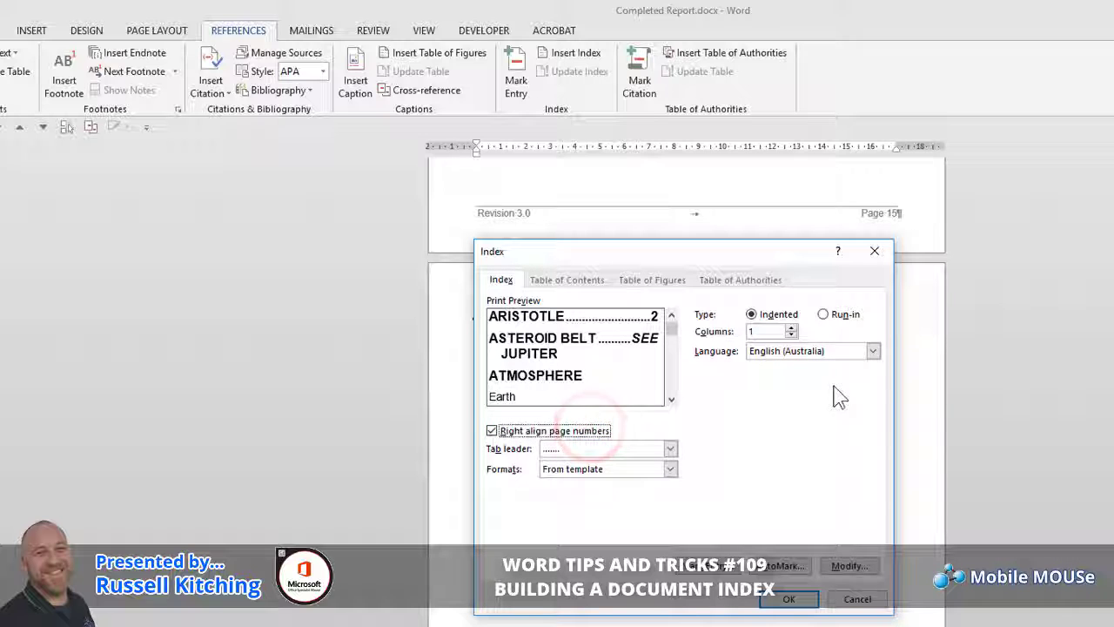
{"action": "left_click", "coordinate": [669, 468]}
{"action": "left_click", "coordinate": [595, 494]}
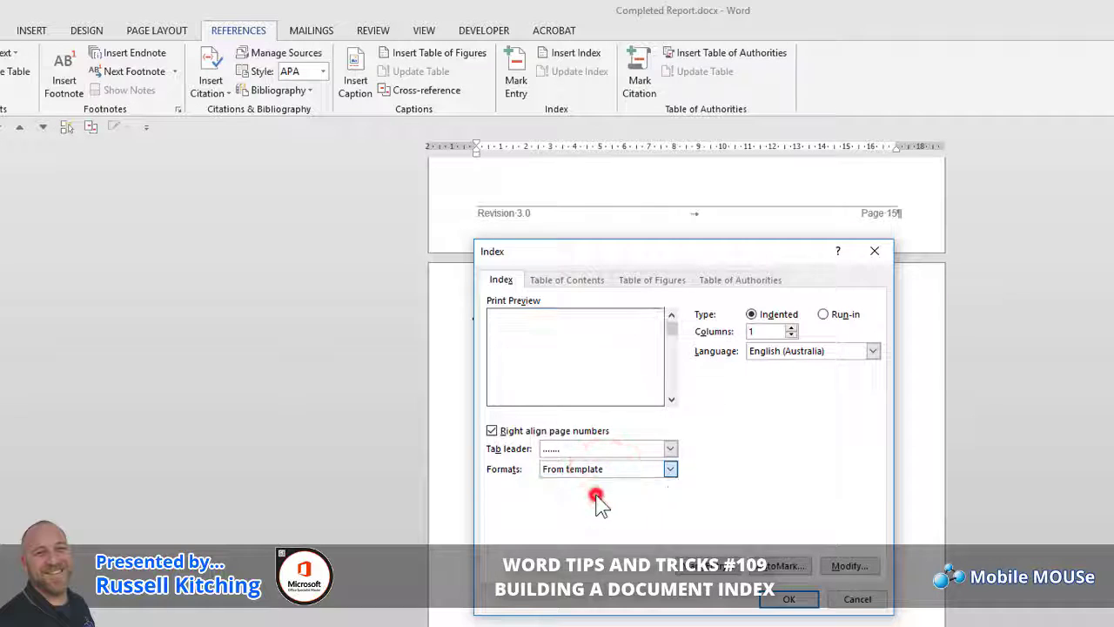
{"action": "left_click", "coordinate": [788, 598]}
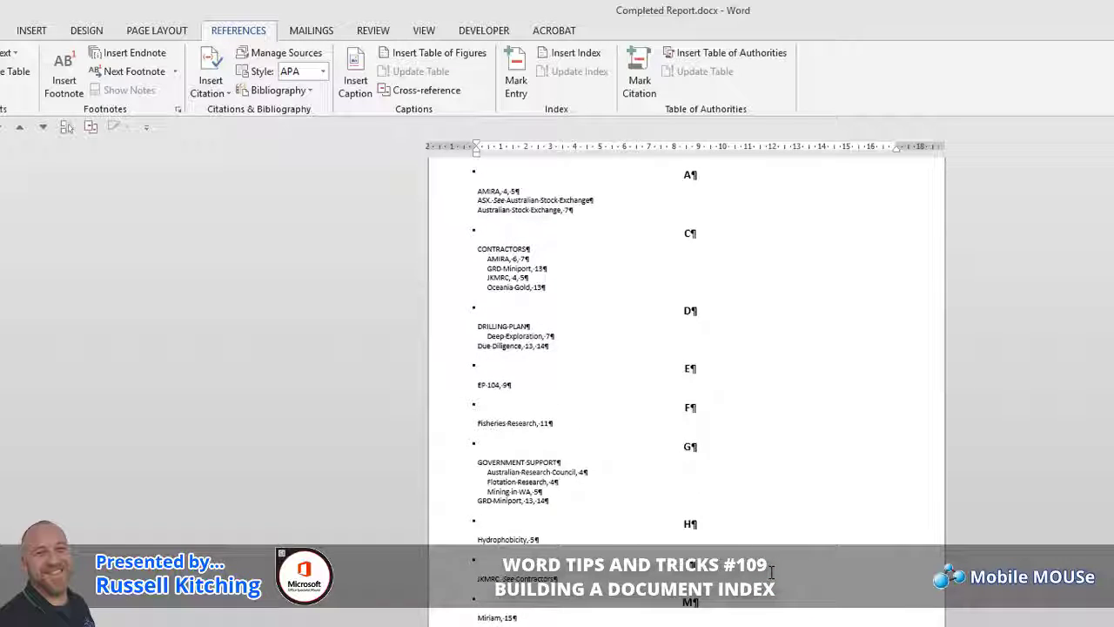
{"action": "scroll", "coordinate": [770, 570], "scroll_direction": "up", "scroll_amount": 3}
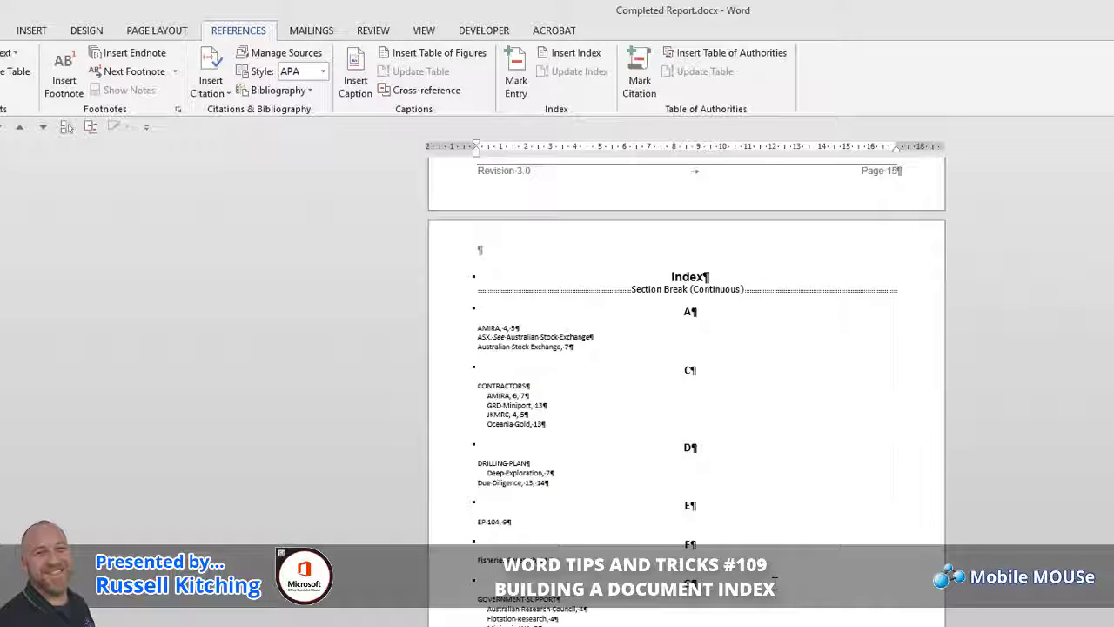
{"action": "key", "text": "ctrl+z"}
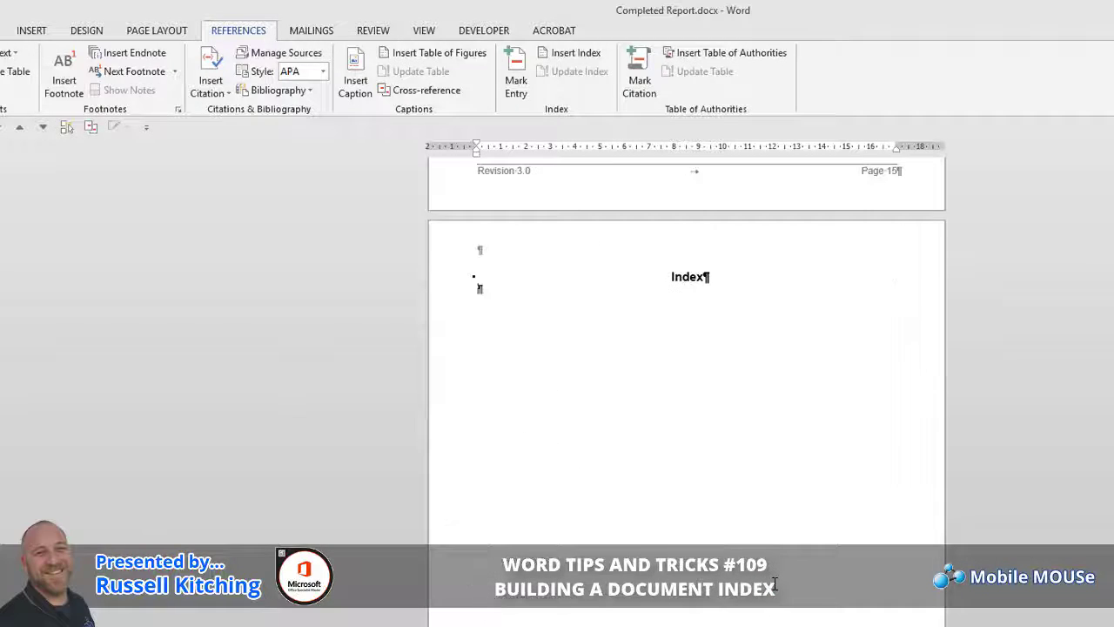
Insert a one-column run-in index in the Fancy format below the Index heading and undo the insertion
{"action": "left_click", "coordinate": [596, 56]}
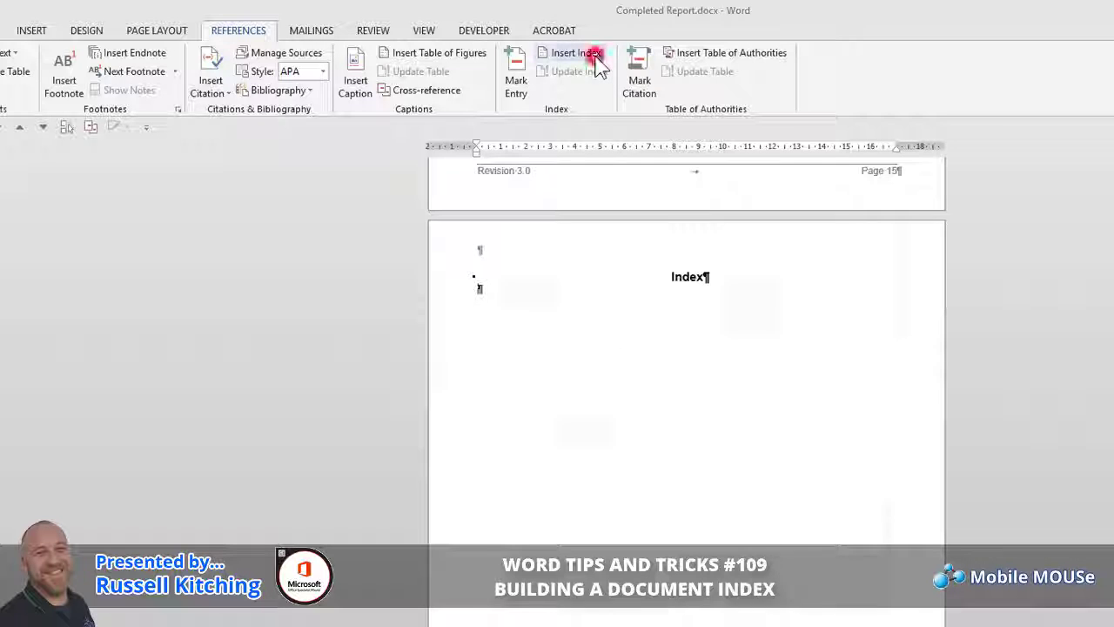
{"action": "left_click", "coordinate": [824, 315]}
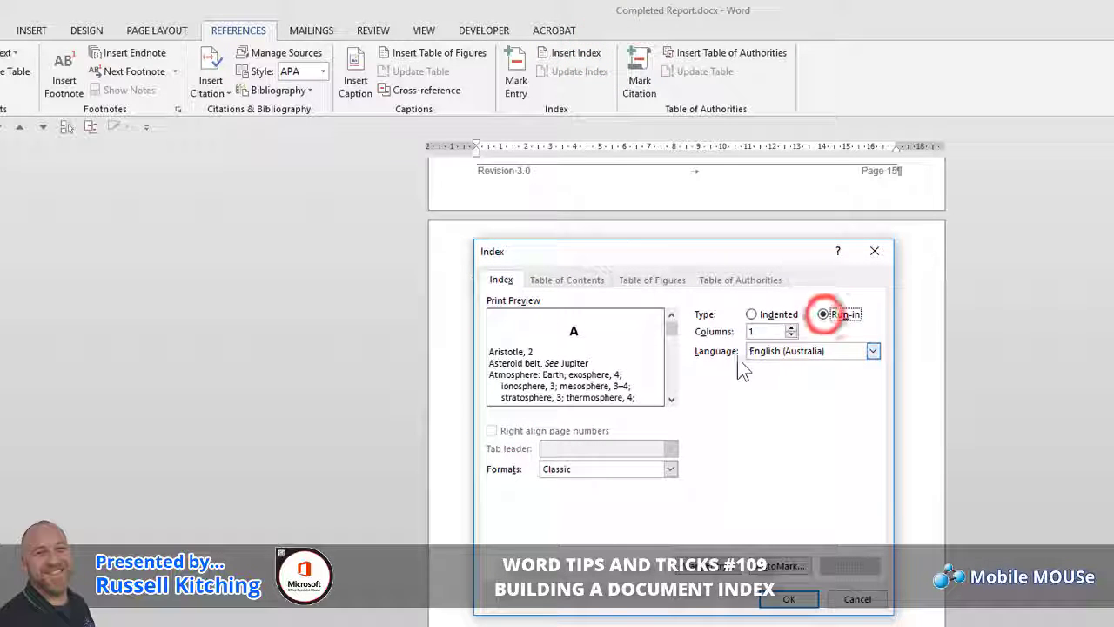
{"action": "left_click", "coordinate": [566, 469]}
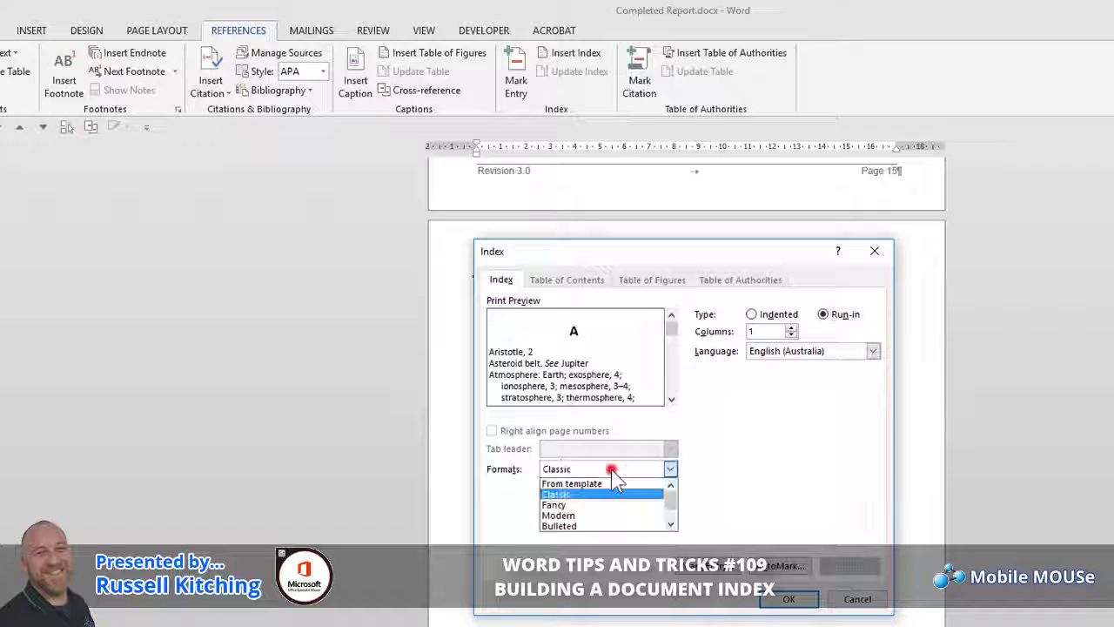
{"action": "left_click", "coordinate": [594, 504]}
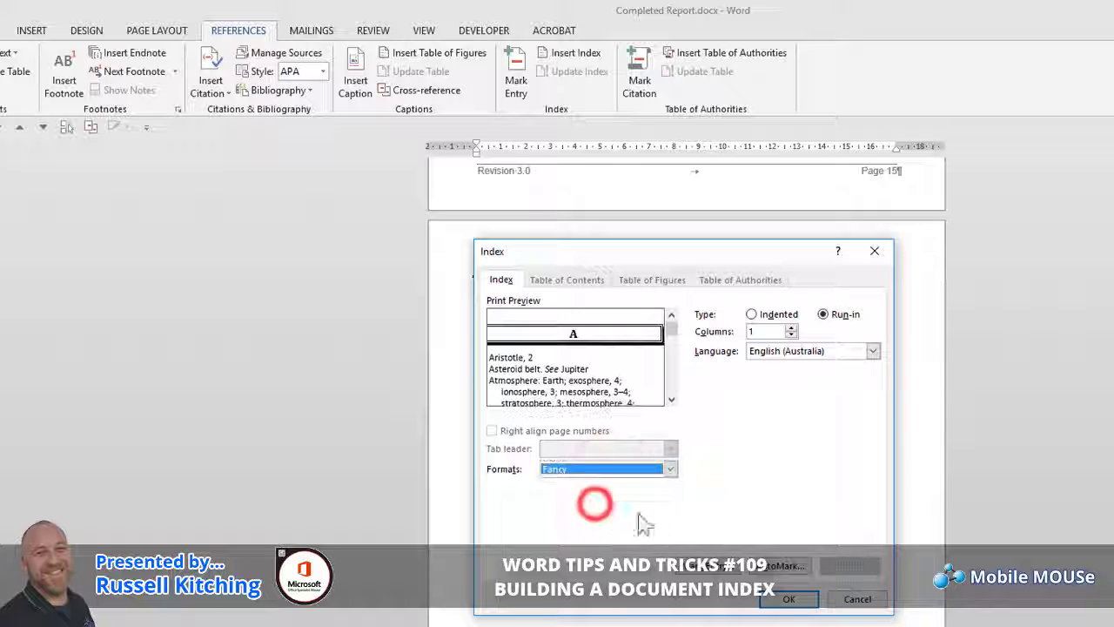
{"action": "left_click", "coordinate": [787, 599]}
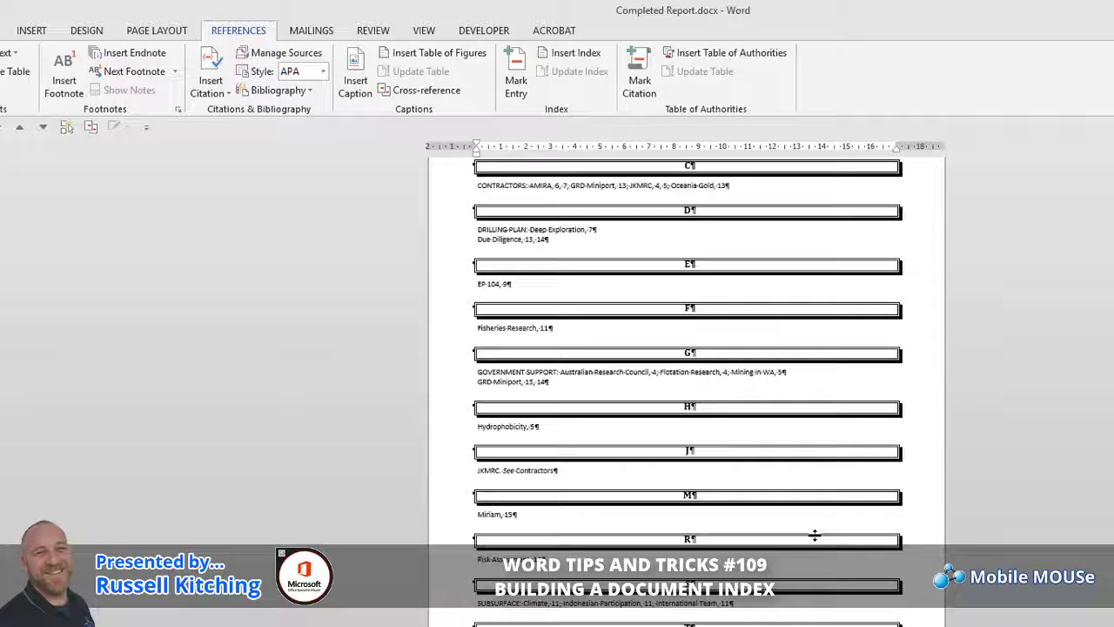
{"action": "key", "text": "ctrl+z"}
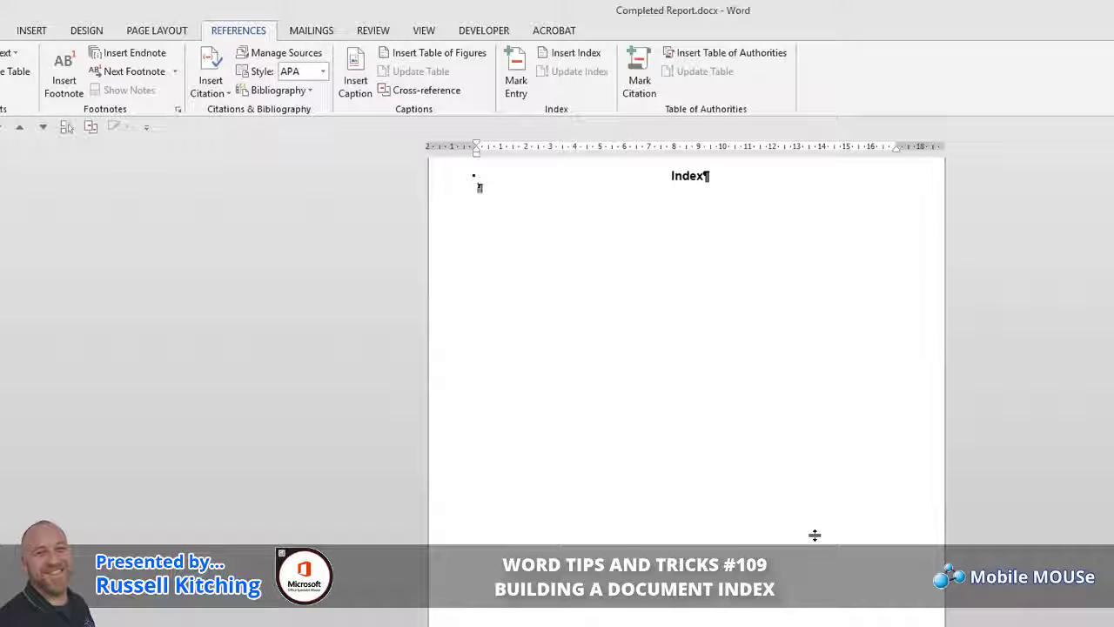
Insert a one-column indented index in the From template format, with right-aligned page numbers and a dotted tab leader
{"action": "left_click", "coordinate": [574, 52]}
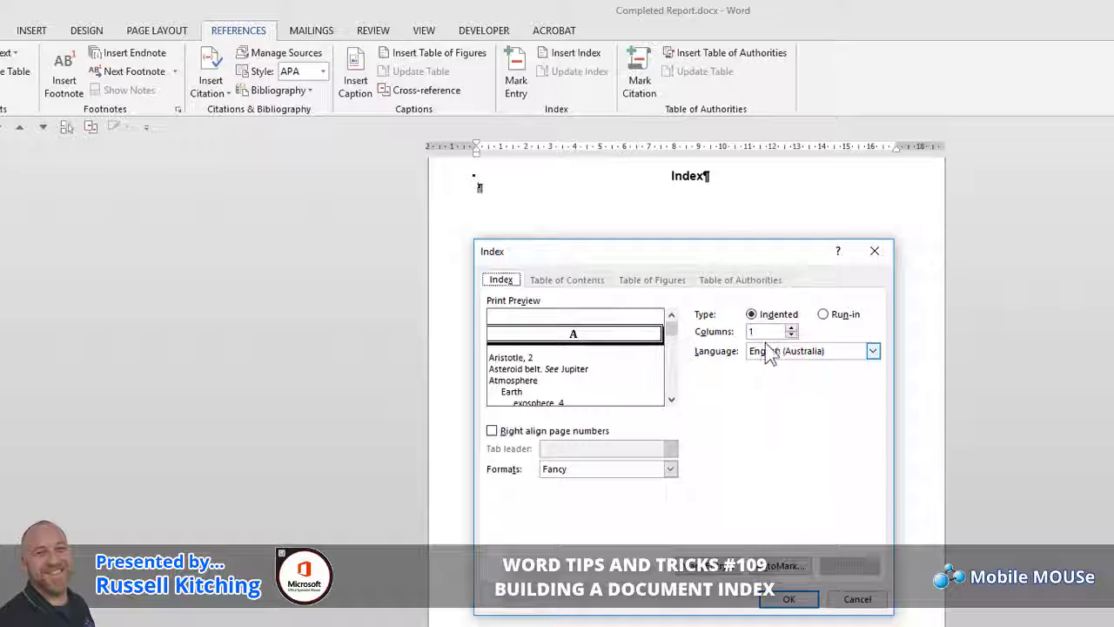
{"action": "left_click", "coordinate": [514, 433]}
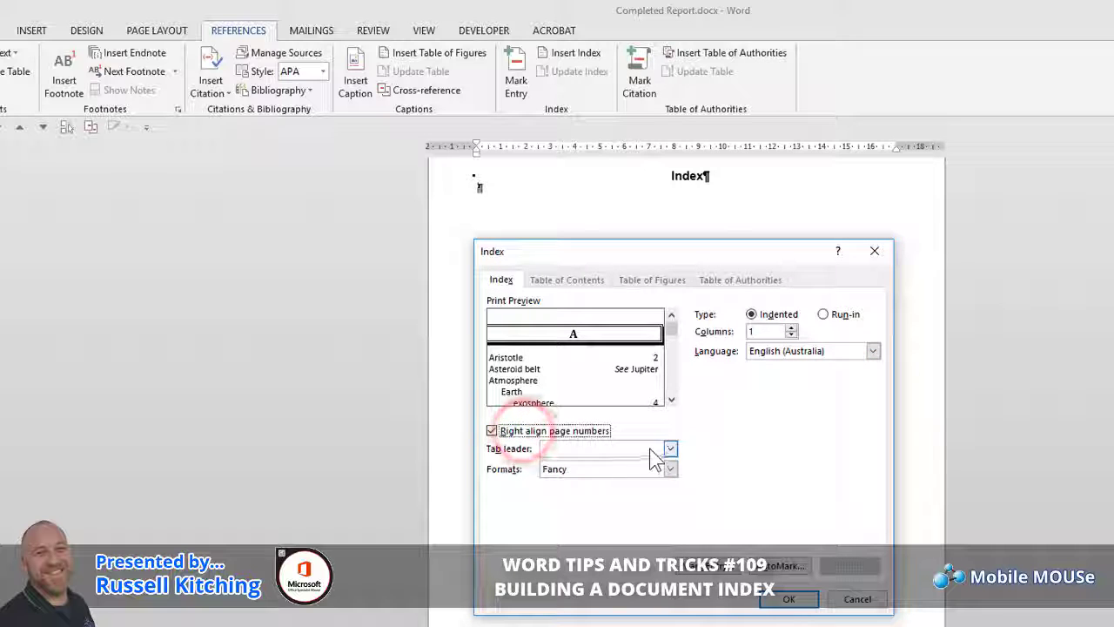
{"action": "left_click", "coordinate": [670, 449]}
{"action": "left_click", "coordinate": [610, 476]}
{"action": "left_click", "coordinate": [669, 469]}
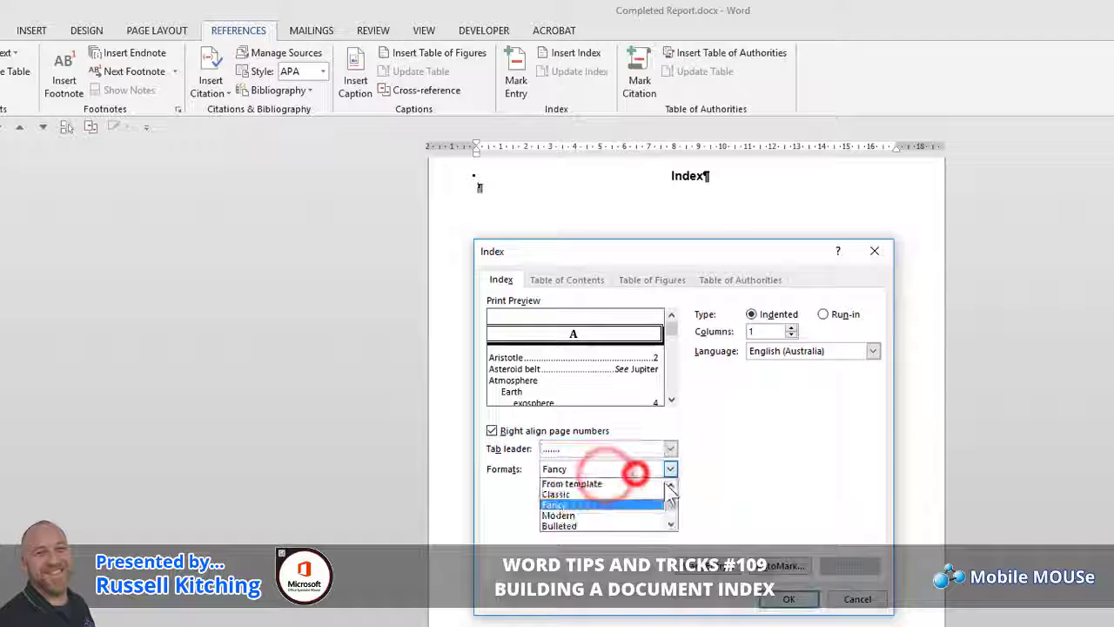
{"action": "left_click", "coordinate": [609, 479]}
{"action": "left_click", "coordinate": [538, 434]}
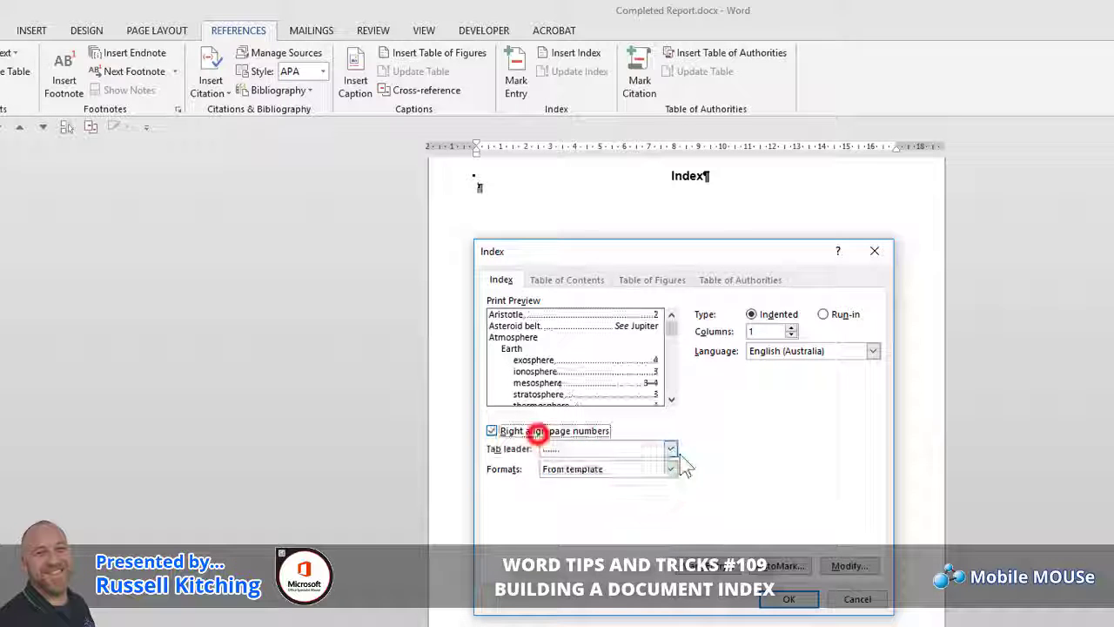
{"action": "left_click", "coordinate": [788, 599]}
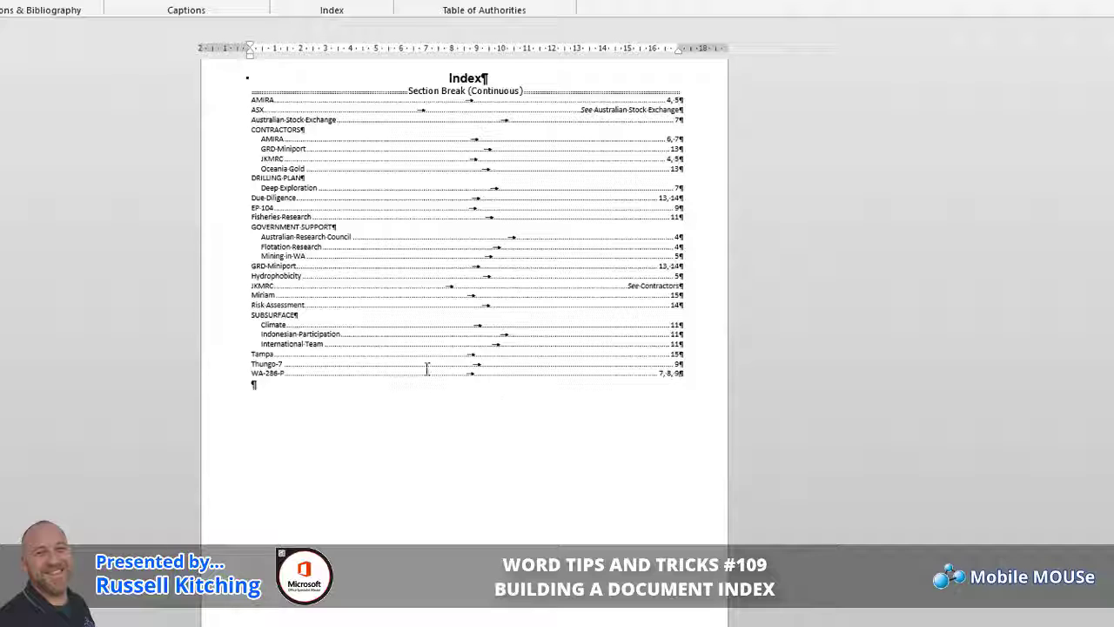
Reveal the formatting details of the first AMIRA entry at the start of the index
{"action": "left_click", "coordinate": [316, 193]}
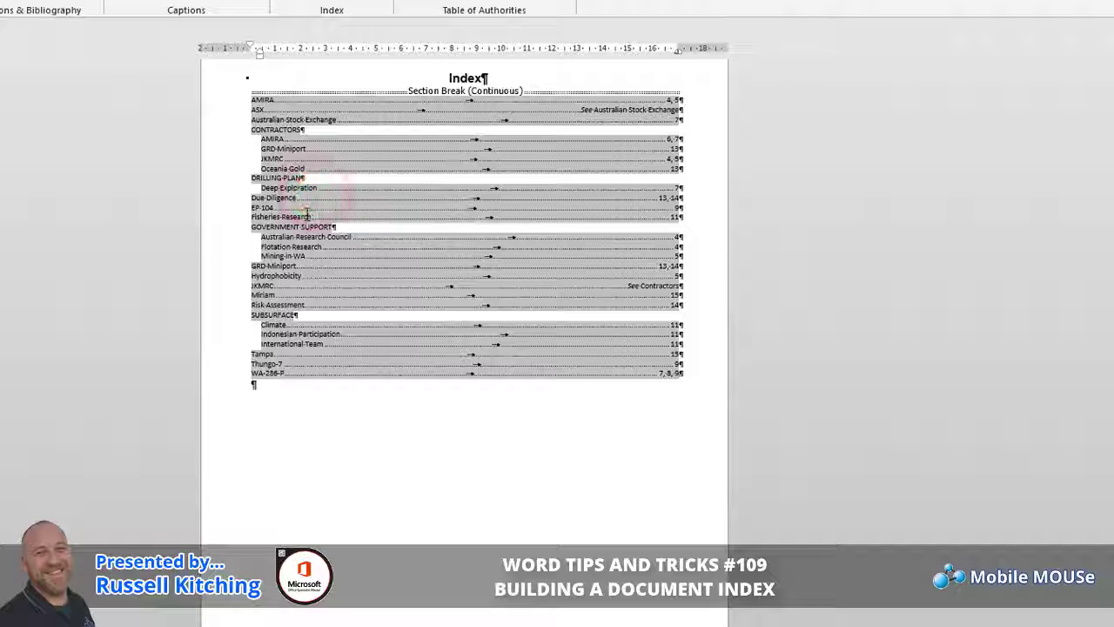
{"action": "left_click", "coordinate": [309, 211]}
{"action": "left_click", "coordinate": [324, 247]}
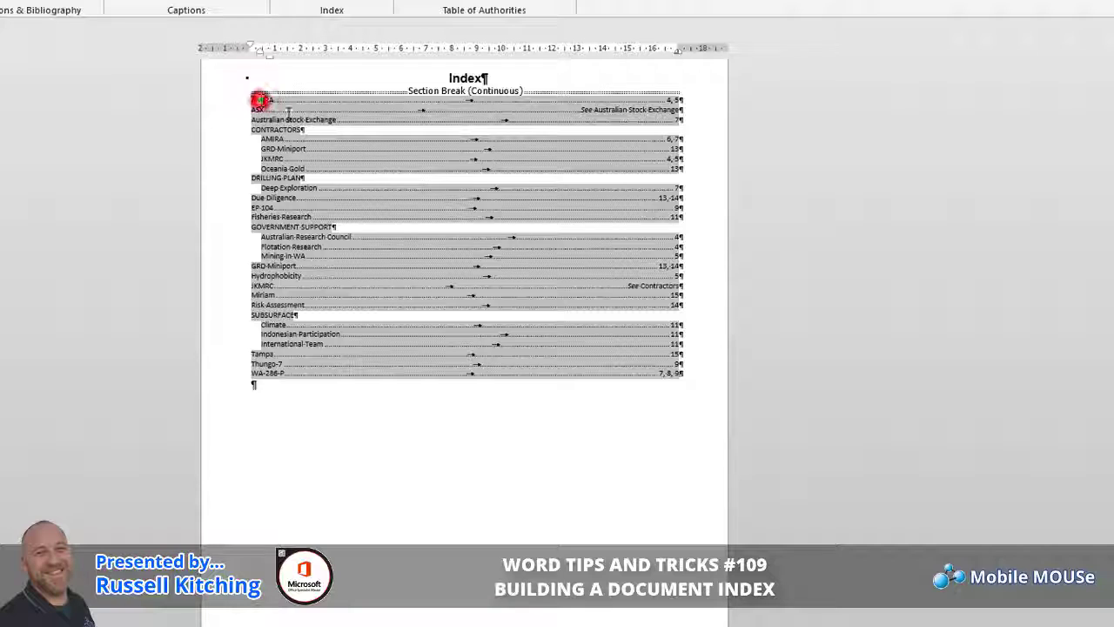
{"action": "key", "text": "shift+F1"}
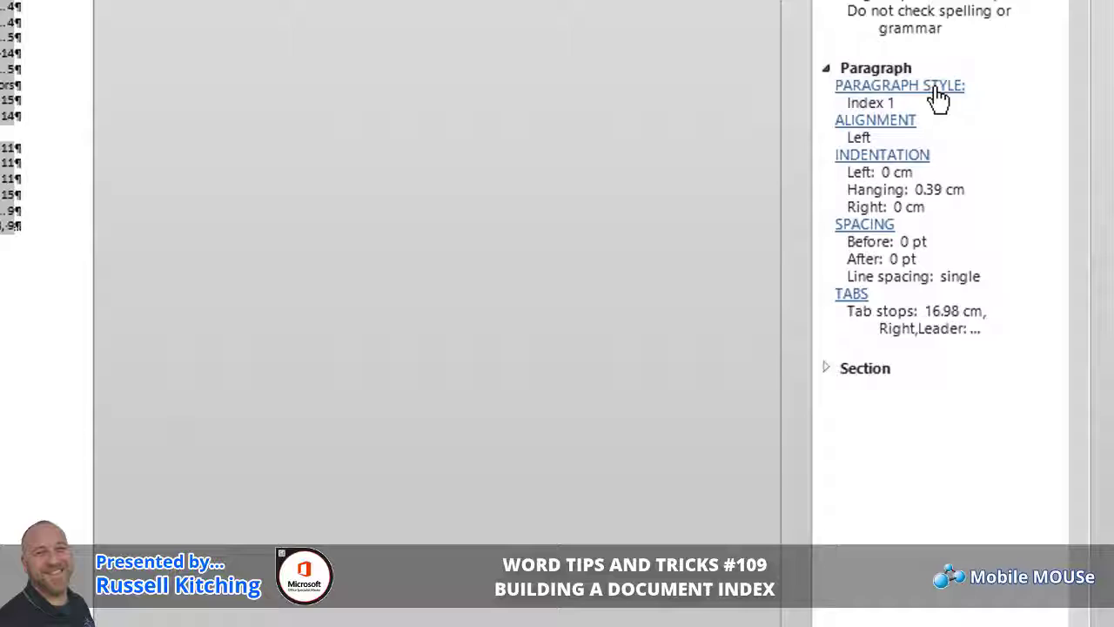
Modify the Index 1 style of the main entries to use 12 pt bold Arial
{"action": "left_click", "coordinate": [937, 91]}
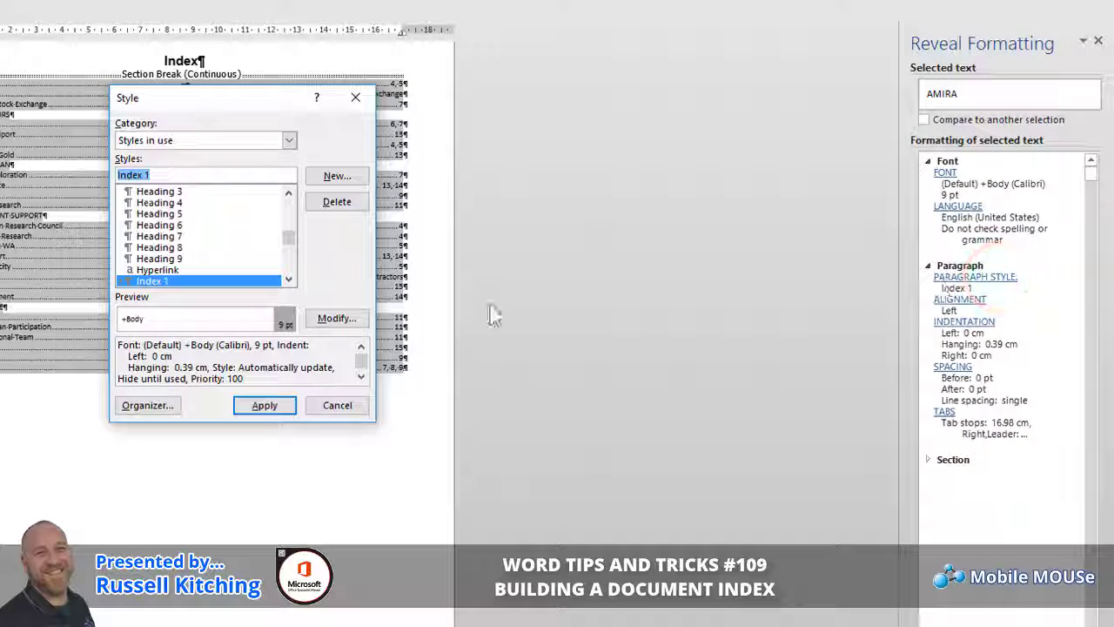
{"action": "left_click", "coordinate": [359, 319]}
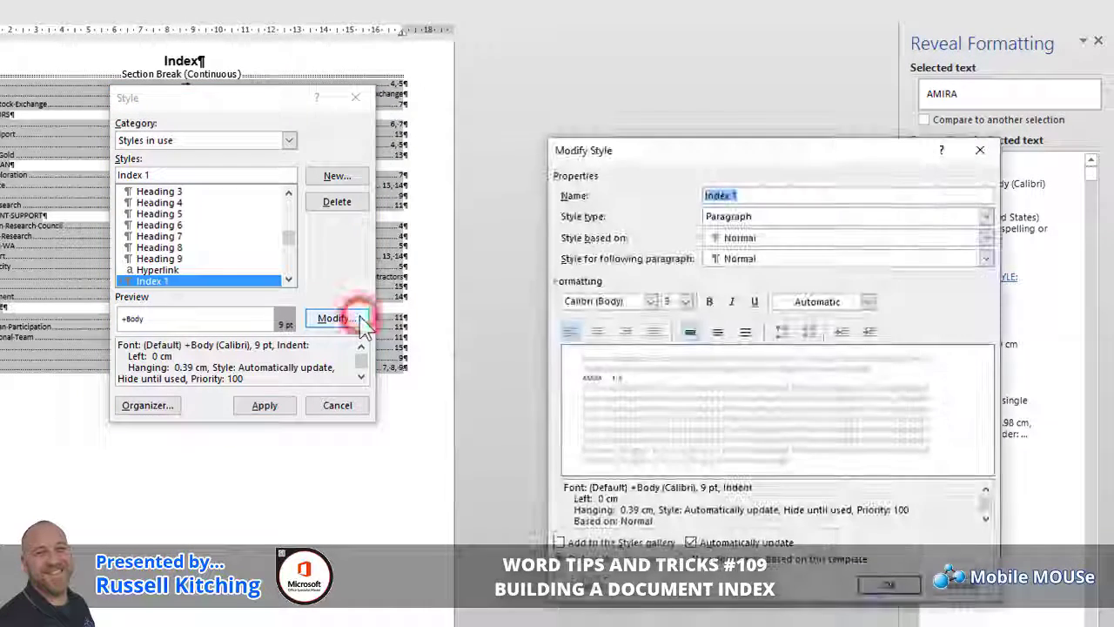
{"action": "left_click", "coordinate": [649, 301]}
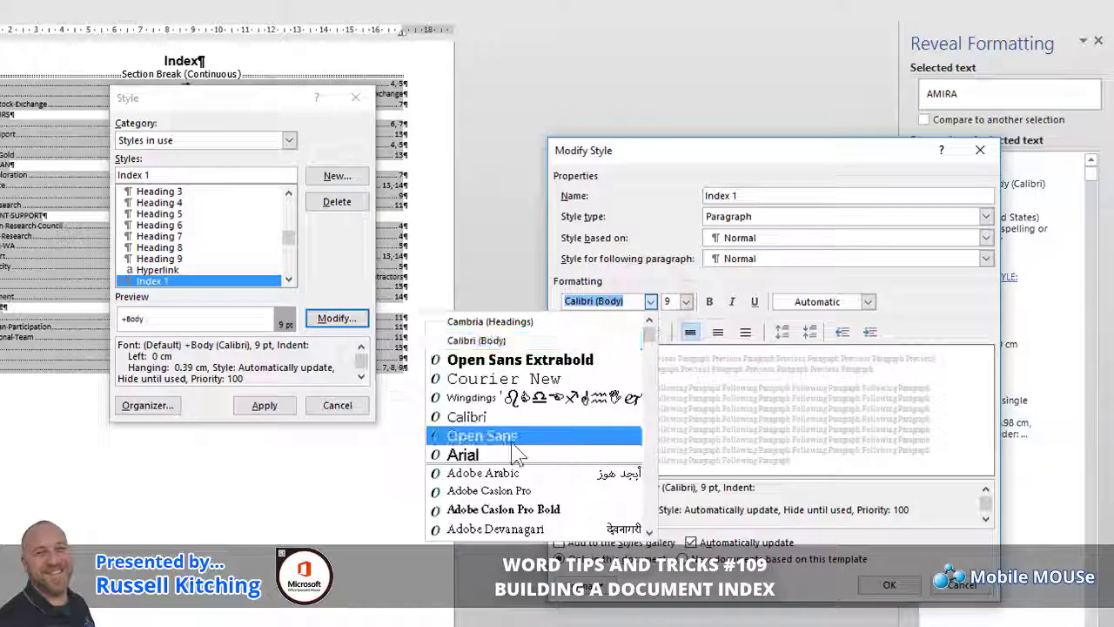
{"action": "left_click", "coordinate": [512, 452]}
{"action": "left_click", "coordinate": [686, 301]}
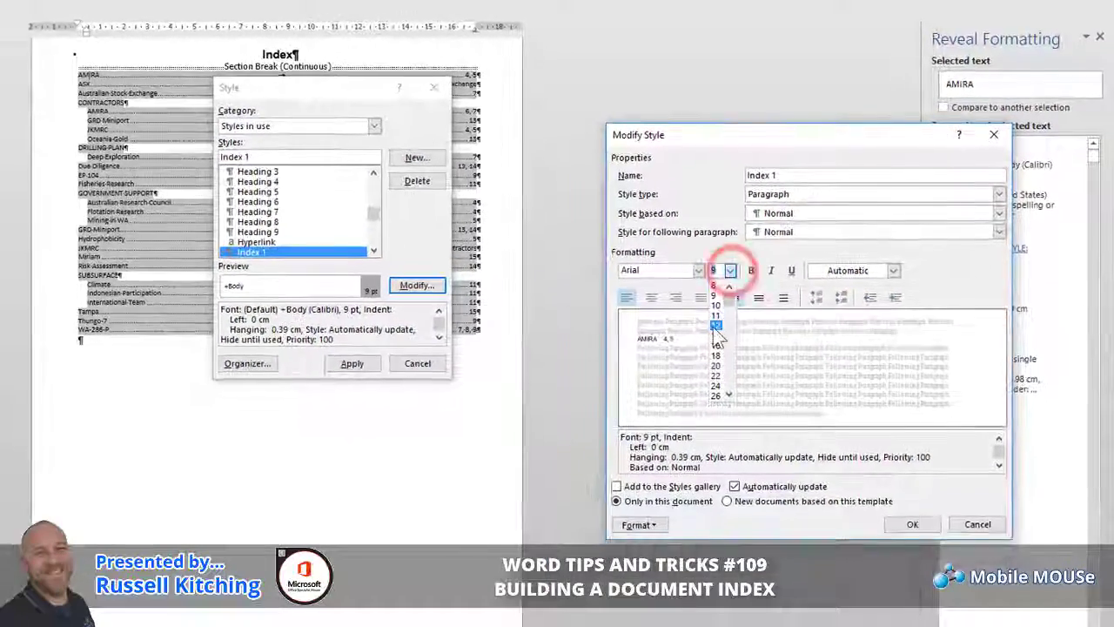
{"action": "left_click", "coordinate": [667, 355]}
{"action": "left_click", "coordinate": [750, 271]}
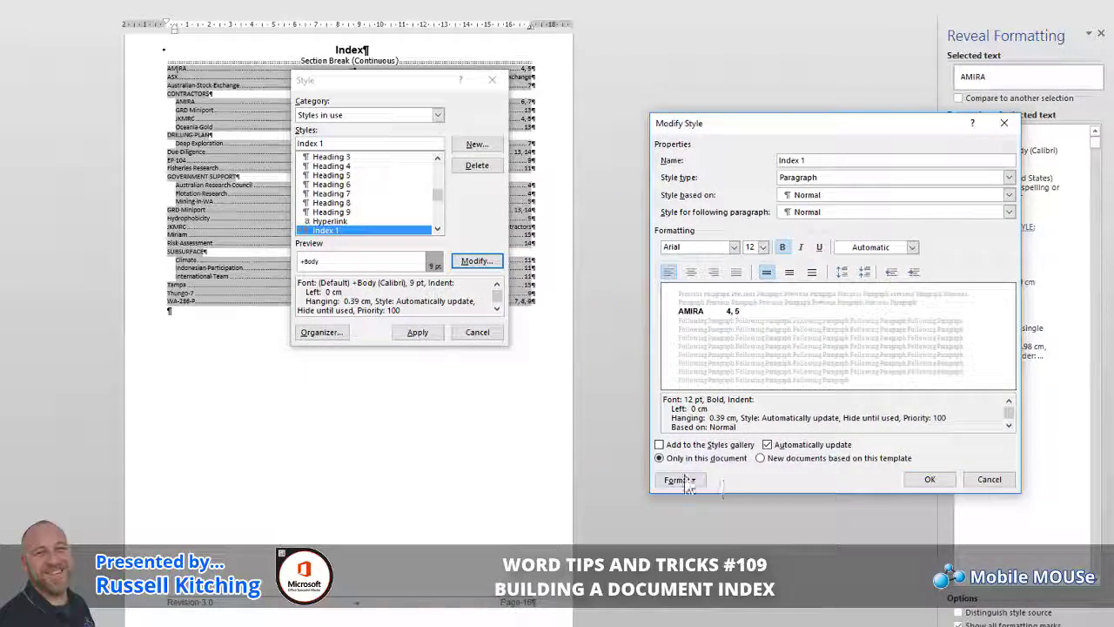
Set the Index 1 style's paragraph spacing to 6 pt before and 6 pt after, and save the style changes
{"action": "left_click", "coordinate": [644, 516]}
{"action": "left_click", "coordinate": [671, 516]}
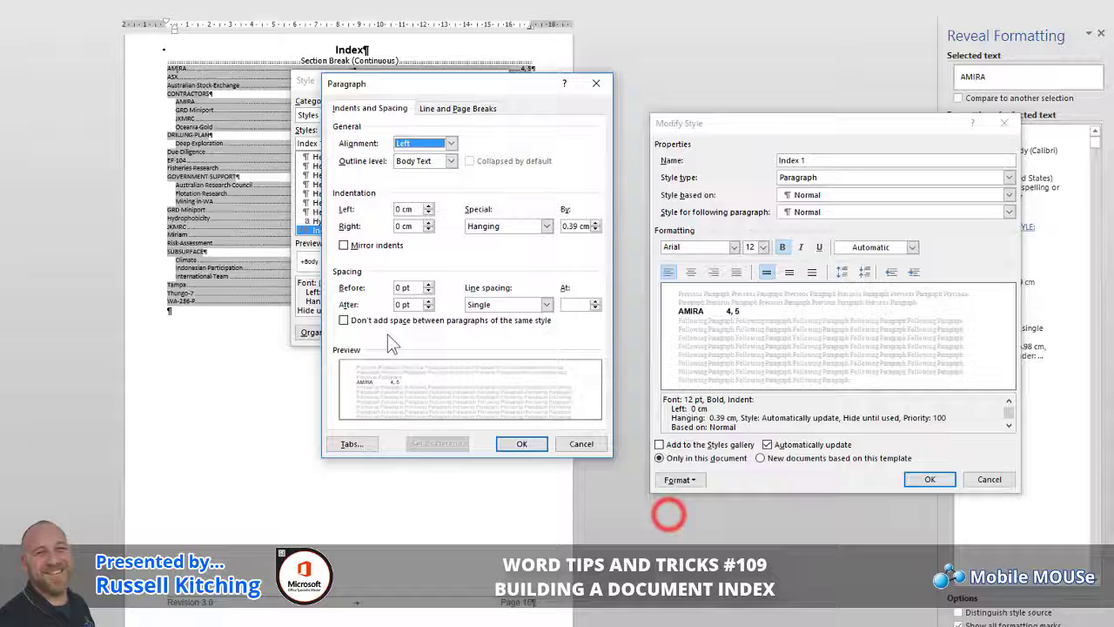
{"action": "left_click", "coordinate": [427, 284]}
{"action": "left_click", "coordinate": [427, 300]}
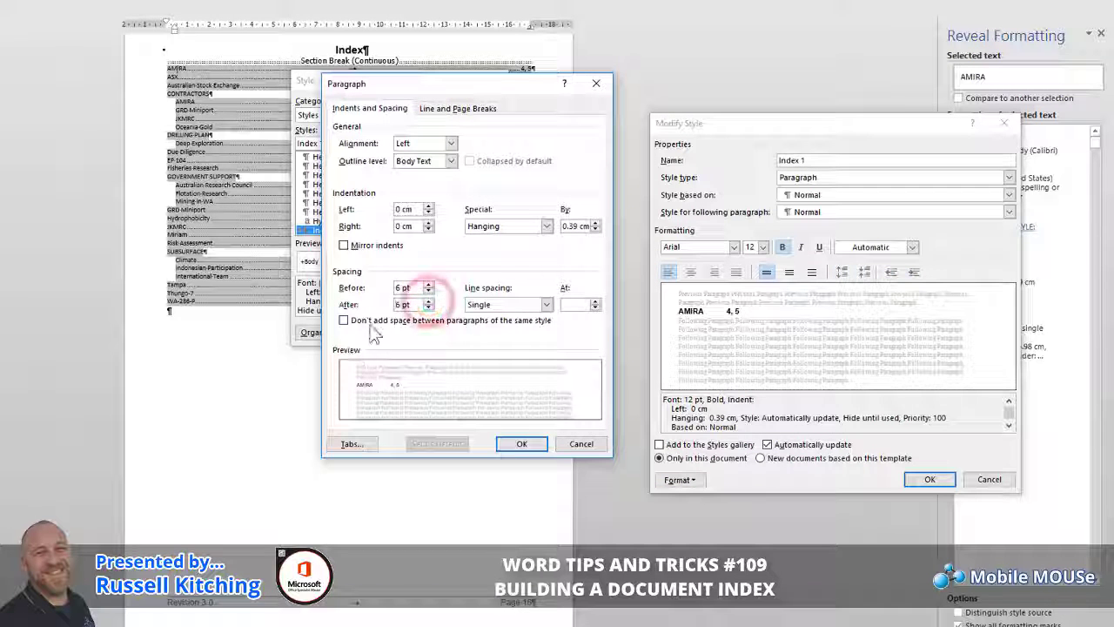
{"action": "left_click", "coordinate": [343, 320]}
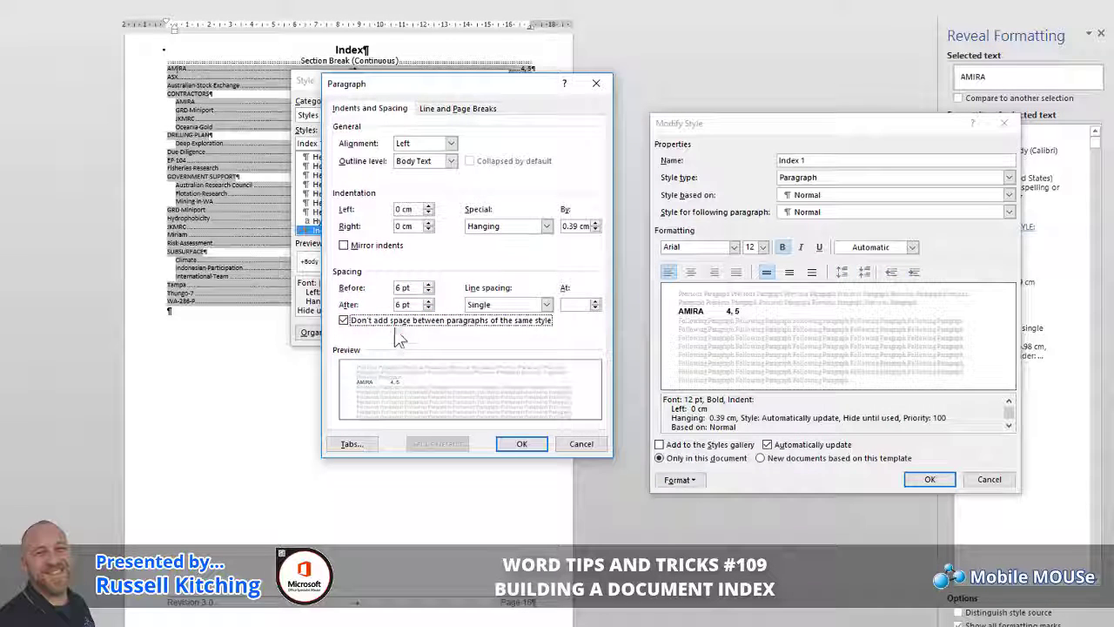
{"action": "left_click", "coordinate": [396, 332]}
{"action": "left_click", "coordinate": [512, 443]}
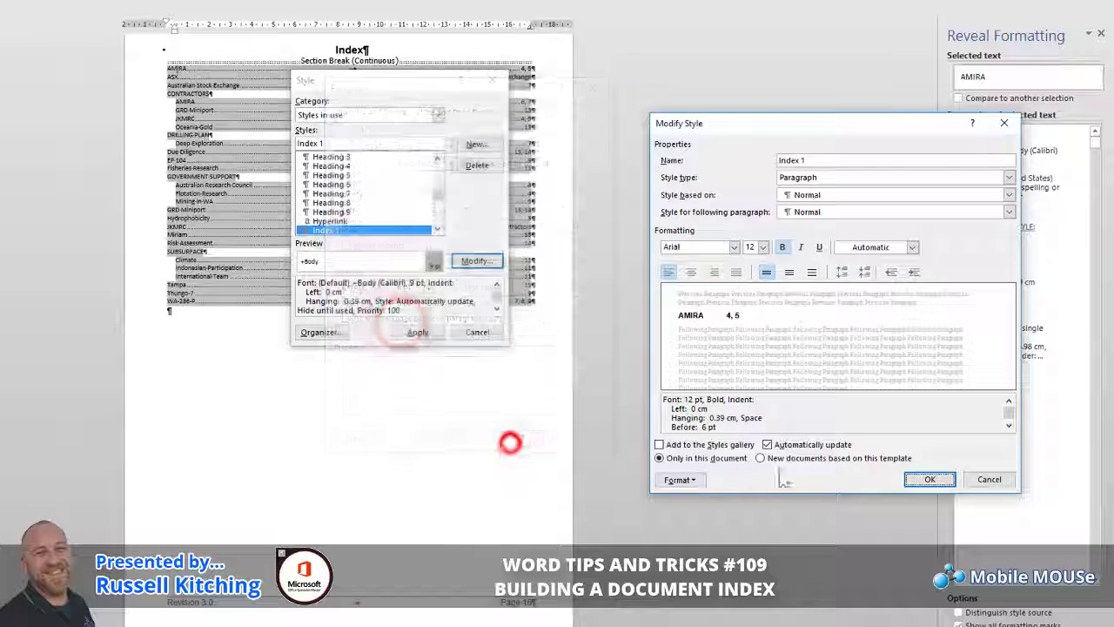
{"action": "left_click", "coordinate": [927, 478]}
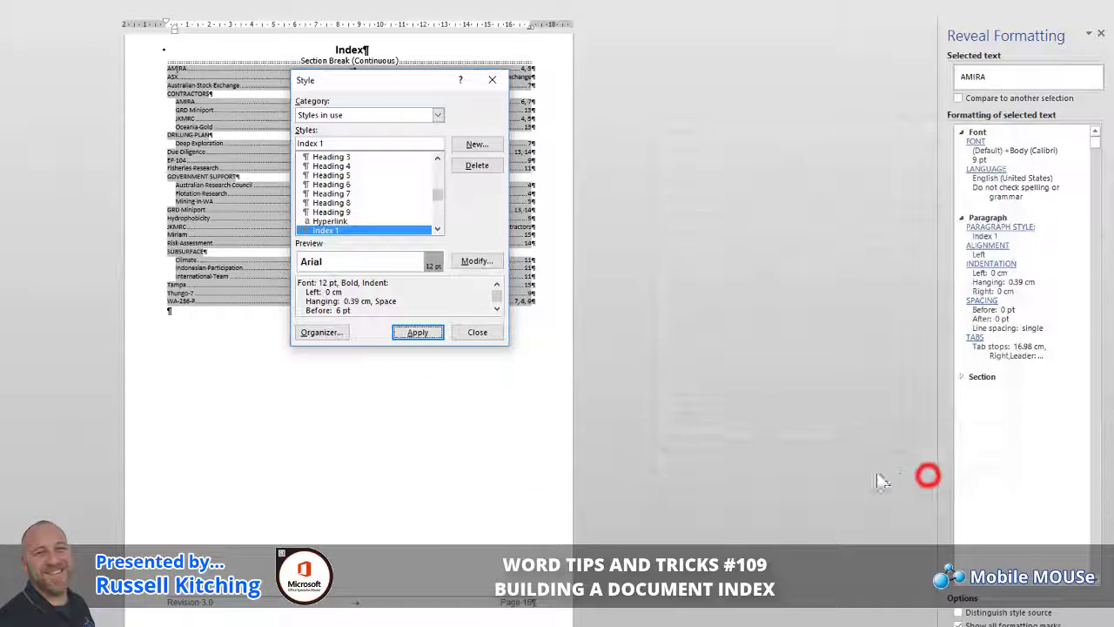
{"action": "left_click", "coordinate": [466, 332]}
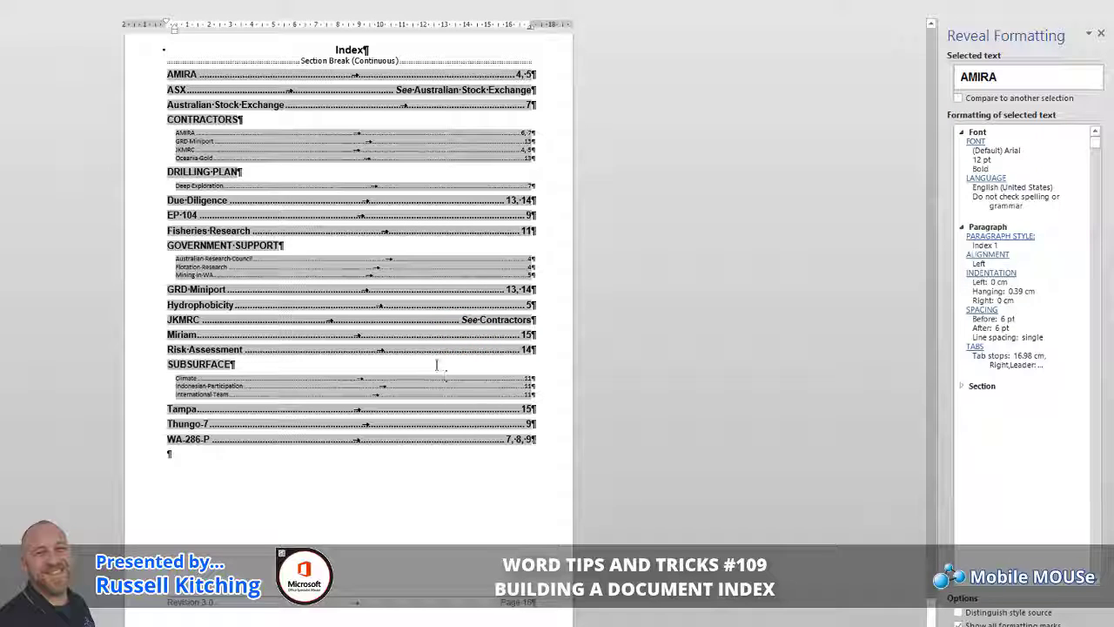
Modify the Index 2 style of the AMIRA subentry under CONTRACTORS to a 10 pt font size
{"action": "left_click", "coordinate": [213, 134]}
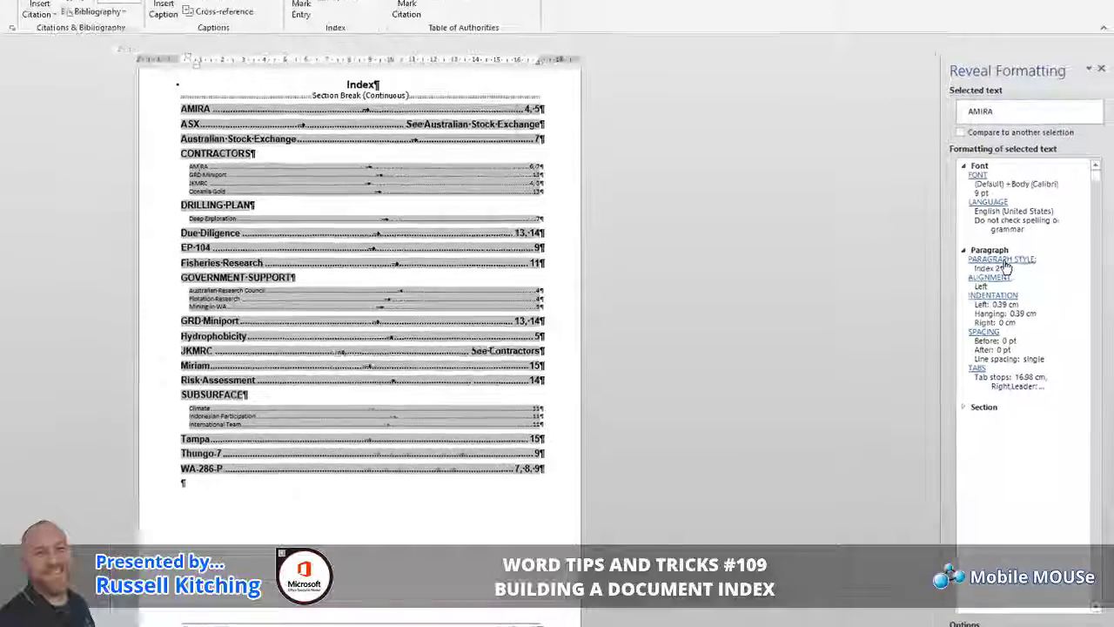
{"action": "left_click", "coordinate": [948, 85]}
{"action": "left_click", "coordinate": [491, 296]}
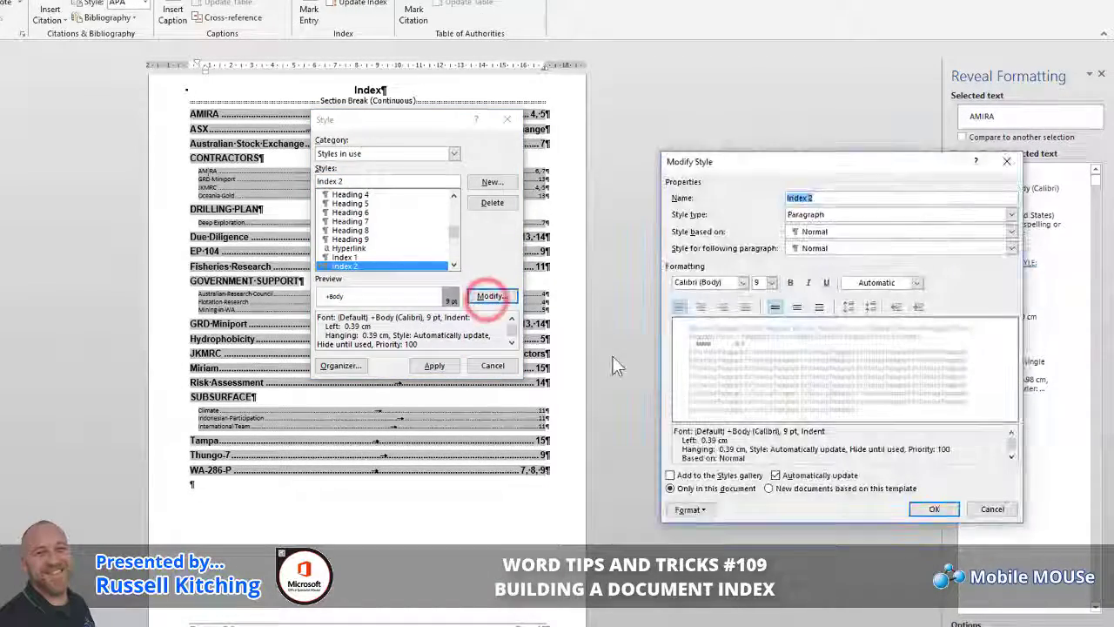
{"action": "left_click", "coordinate": [770, 283]}
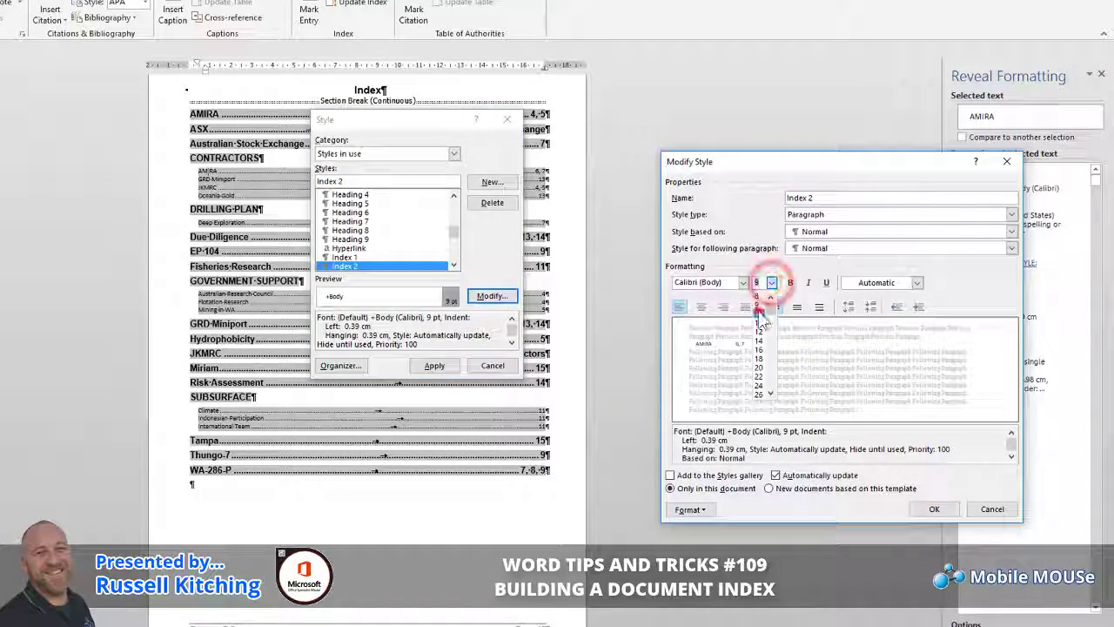
{"action": "left_click", "coordinate": [759, 311]}
Give the Index 2 style 3 pt spacing before and after, without space between paragraphs of the same style
{"action": "left_click", "coordinate": [705, 510]}
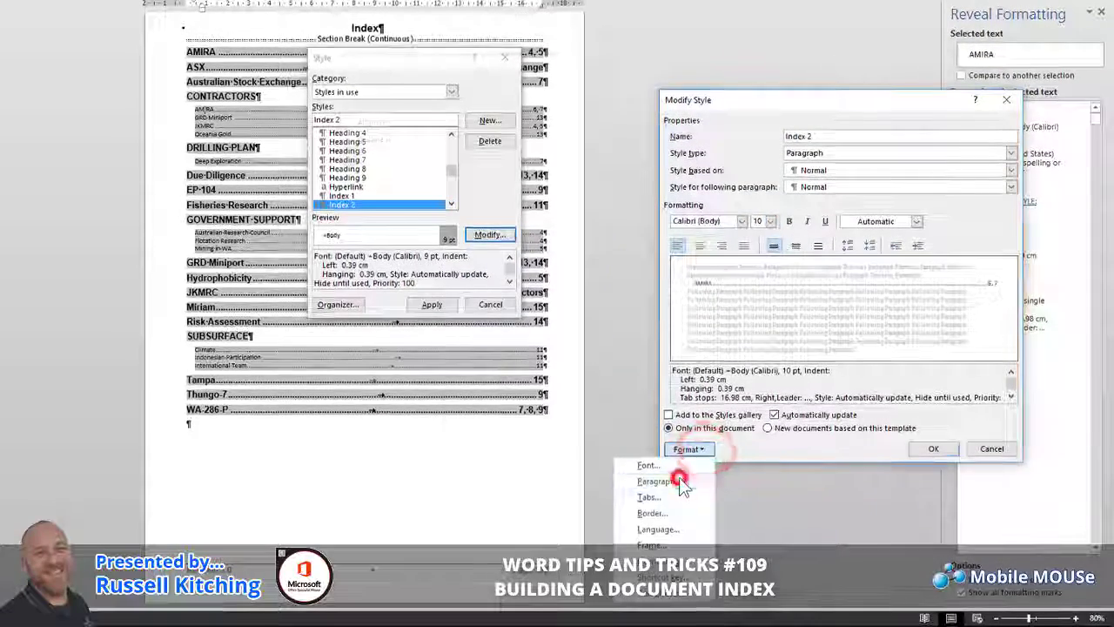
{"action": "left_click", "coordinate": [679, 535]}
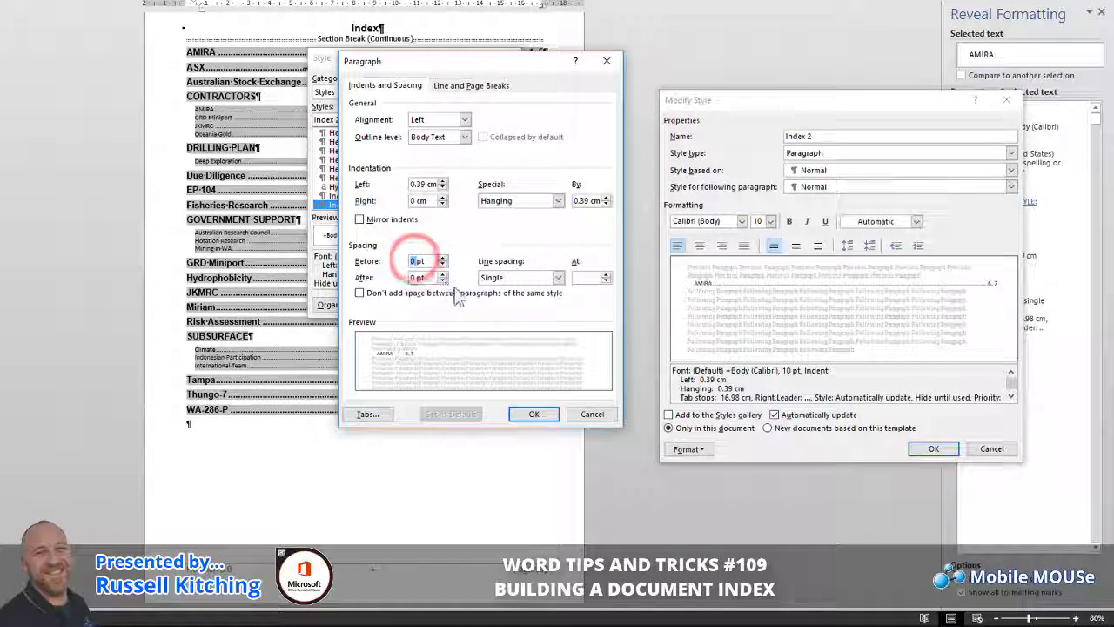
{"action": "type", "text": "3"}
{"action": "double_click", "coordinate": [417, 277]}
{"action": "type", "text": "3"}
{"action": "left_click", "coordinate": [359, 292]}
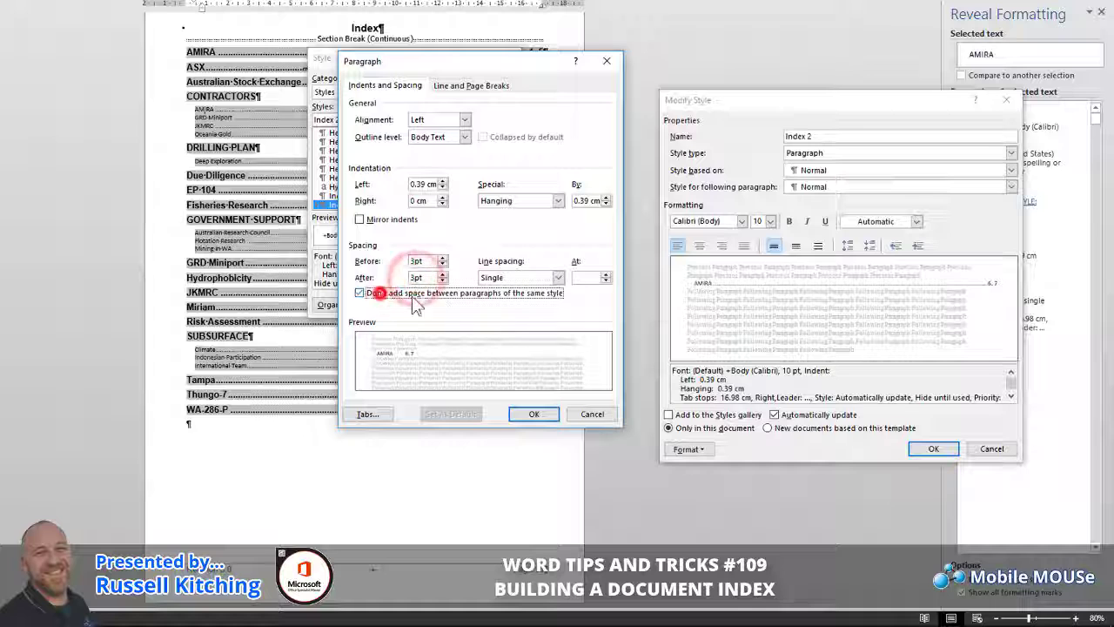
Set the Index 2 style's left indent to 1 cm with no special indentation, and save the style changes
{"action": "left_click", "coordinate": [442, 187]}
{"action": "left_click", "coordinate": [442, 187]}
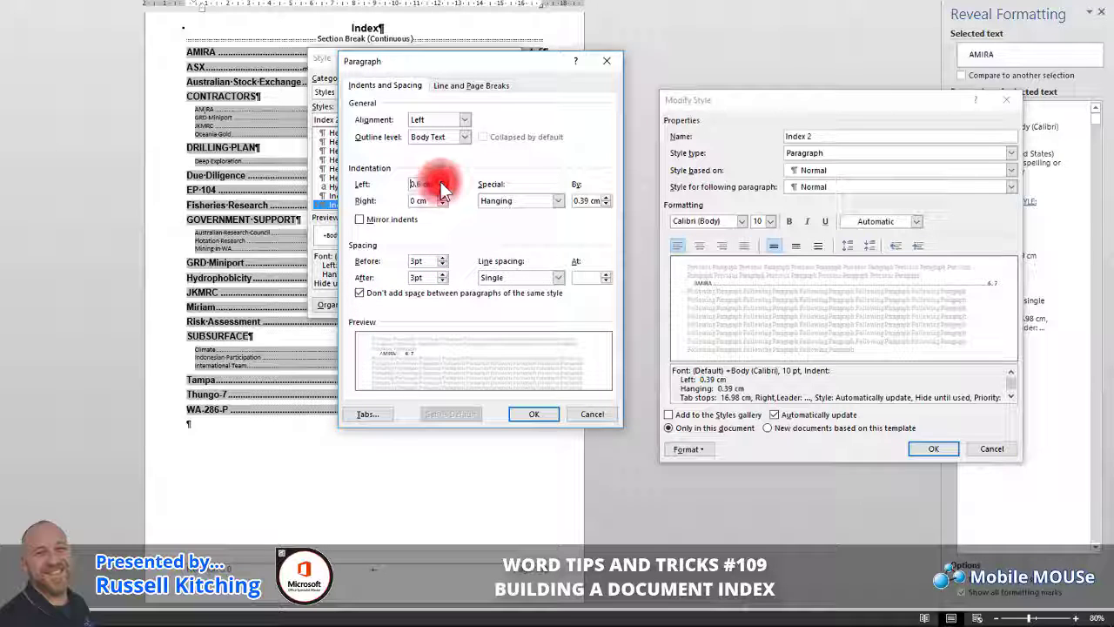
{"action": "left_click", "coordinate": [442, 188]}
{"action": "left_click", "coordinate": [554, 208]}
{"action": "left_click", "coordinate": [543, 213]}
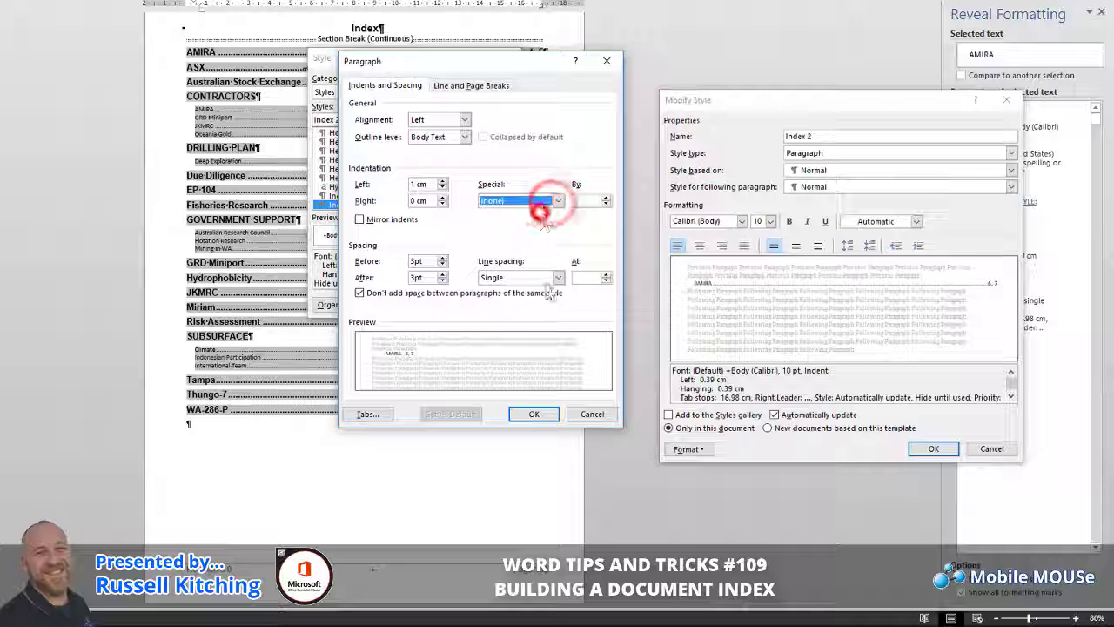
{"action": "left_click", "coordinate": [540, 413]}
{"action": "left_click", "coordinate": [931, 448]}
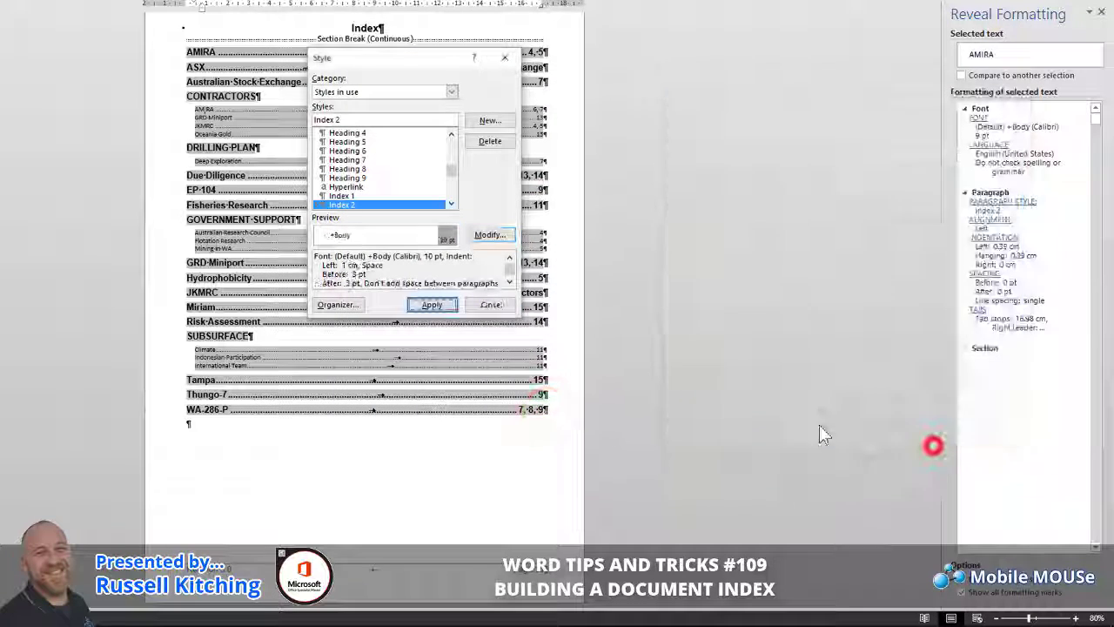
{"action": "left_click", "coordinate": [490, 302]}
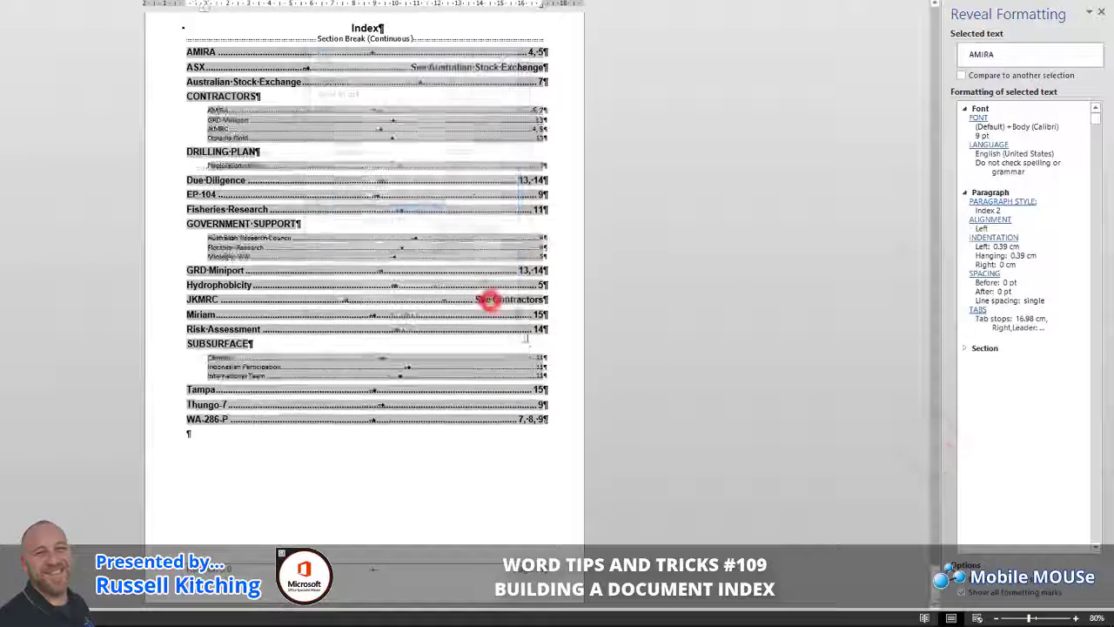
Mark "Mining Ombudsman" in the last paragraph of page 15 as a main index entry for the current page
{"action": "left_click", "coordinate": [385, 445]}
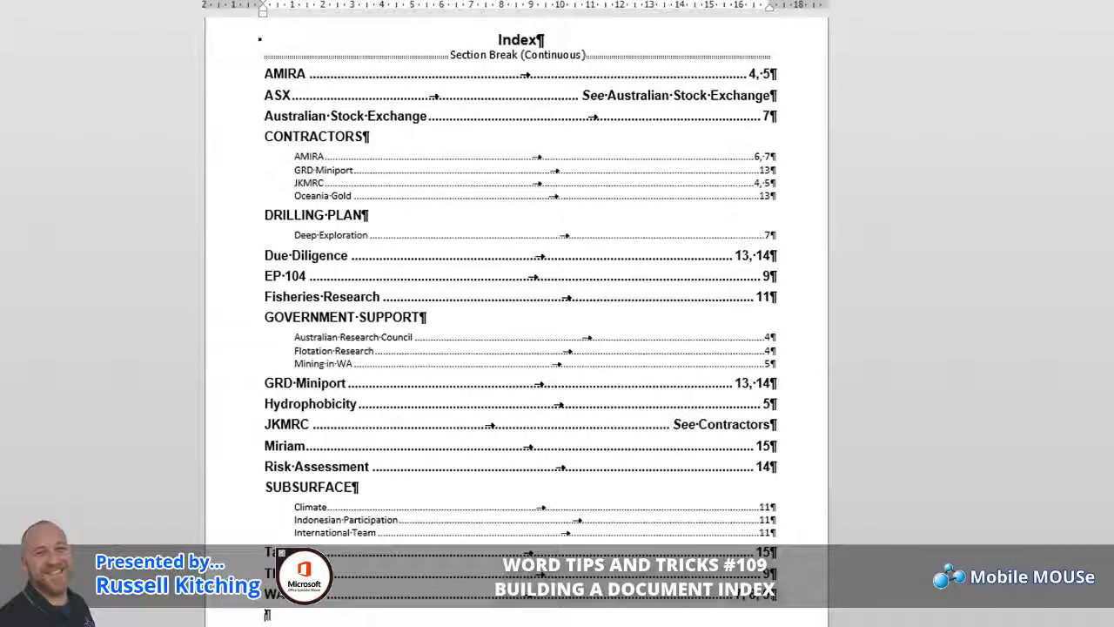
{"action": "scroll", "coordinate": [516, 313], "scroll_direction": "up", "scroll_amount": 8}
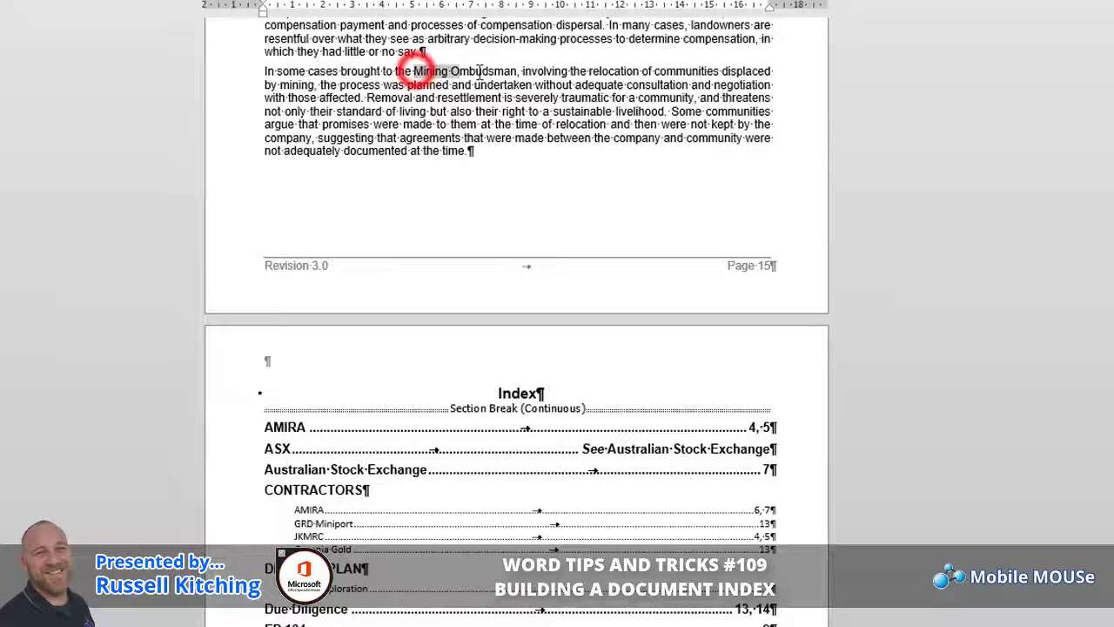
{"action": "left_click_drag", "start_coordinate": [415, 71], "coordinate": [519, 71]}
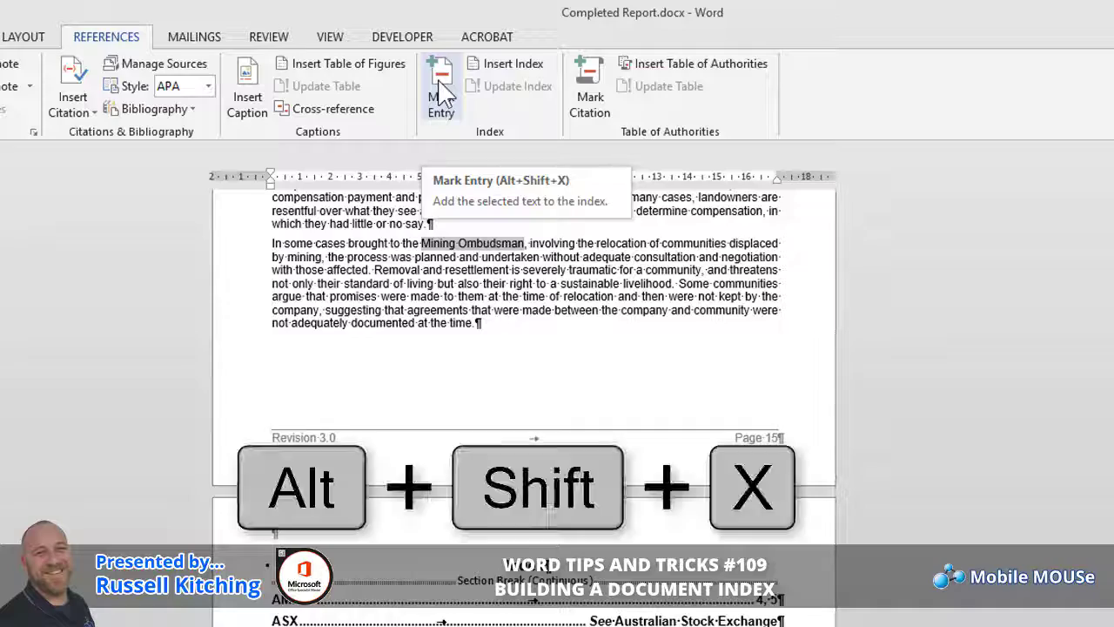
{"action": "left_click", "coordinate": [440, 84]}
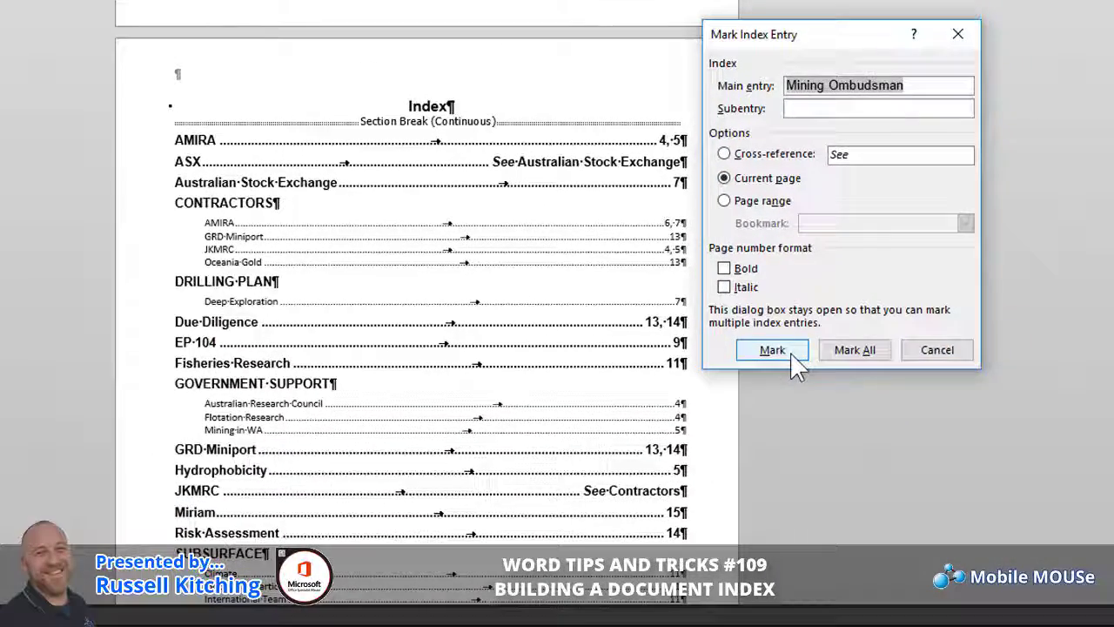
{"action": "left_click", "coordinate": [884, 576]}
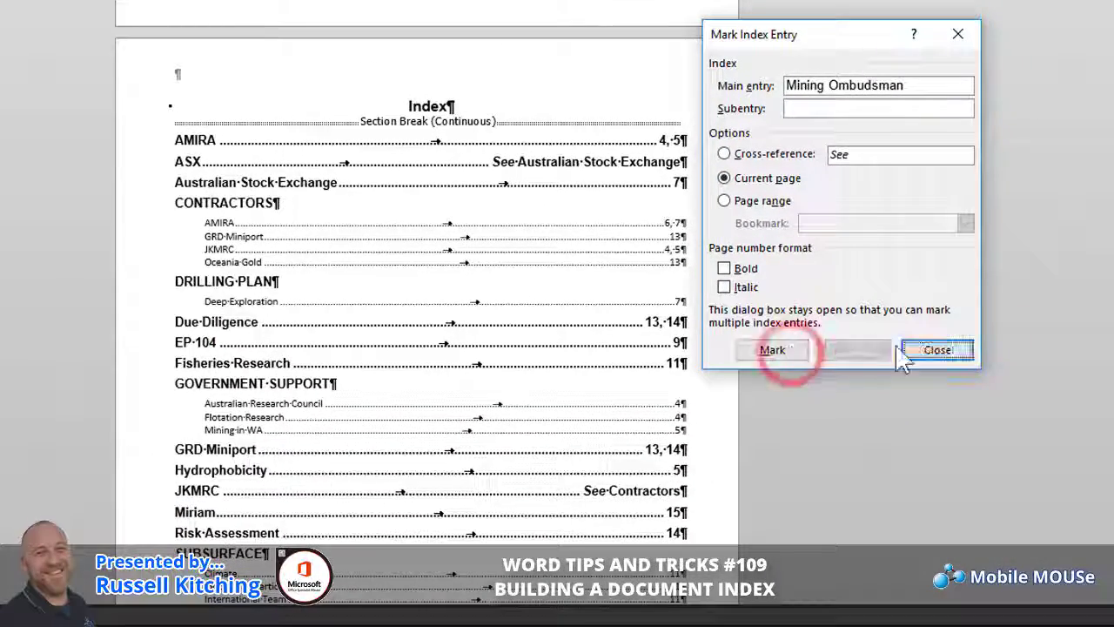
{"action": "left_click", "coordinate": [950, 355]}
{"action": "scroll", "coordinate": [545, 338], "scroll_direction": "down", "scroll_amount": 5}
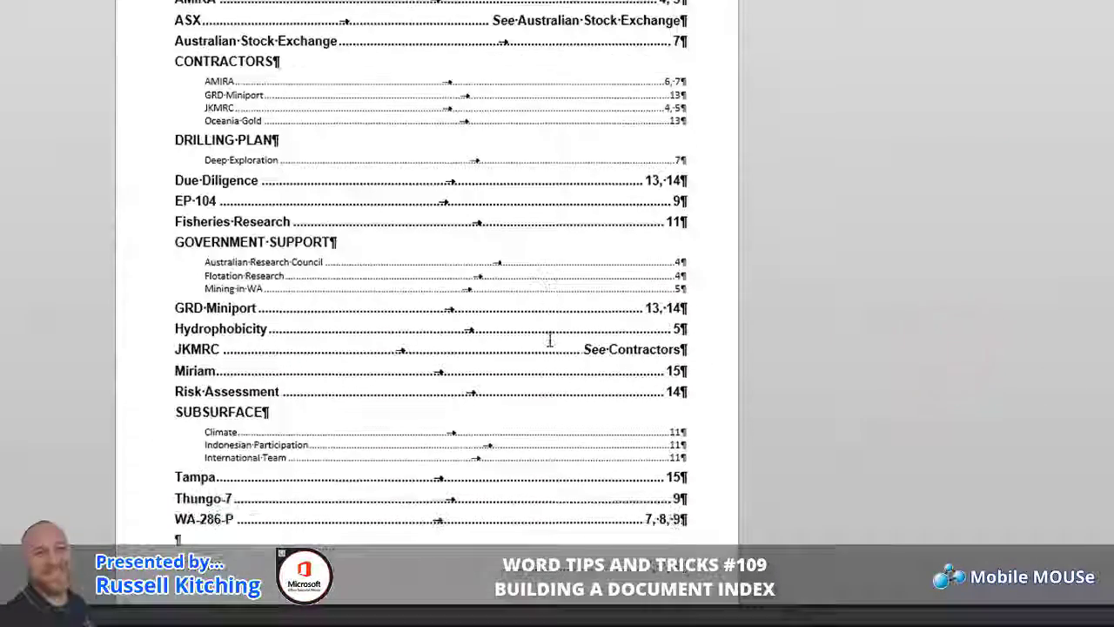